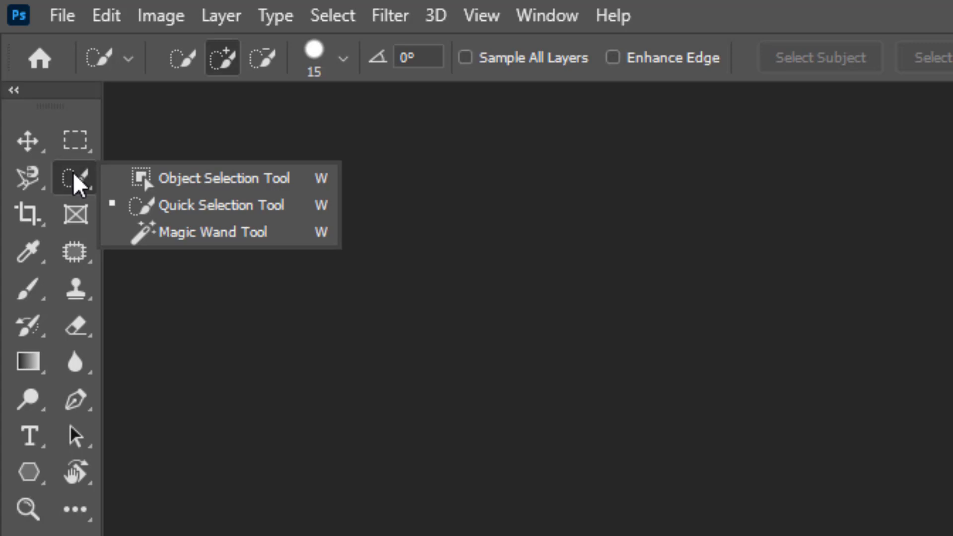
# - Open the wine glass and grapes picture 1 (230).jpg from the Wallpaper > Images folder
pyautogui.click(625, 287)
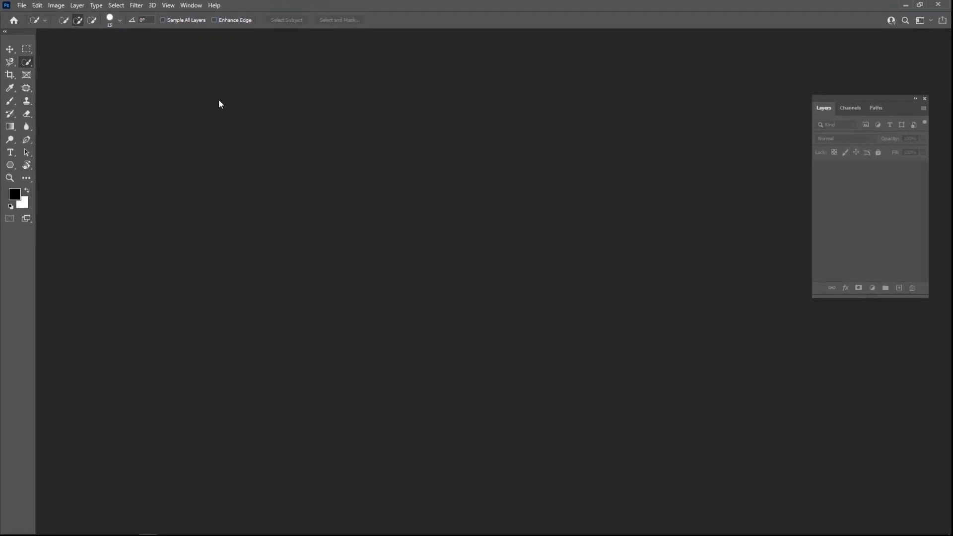
pyautogui.hotkey('ctrl', 'o')
pyautogui.keyDown('ctrl'); pyautogui.scroll(4, 295, 162); pyautogui.keyUp('ctrl')
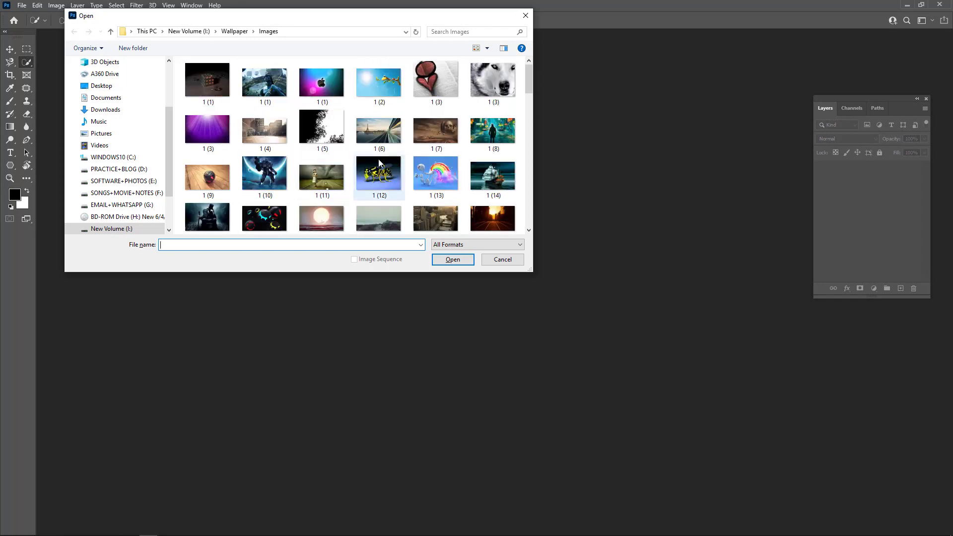
pyautogui.scroll(-5, 378, 159)
pyautogui.scroll(-3, 382, 163)
pyautogui.scroll(-4, 382, 163)
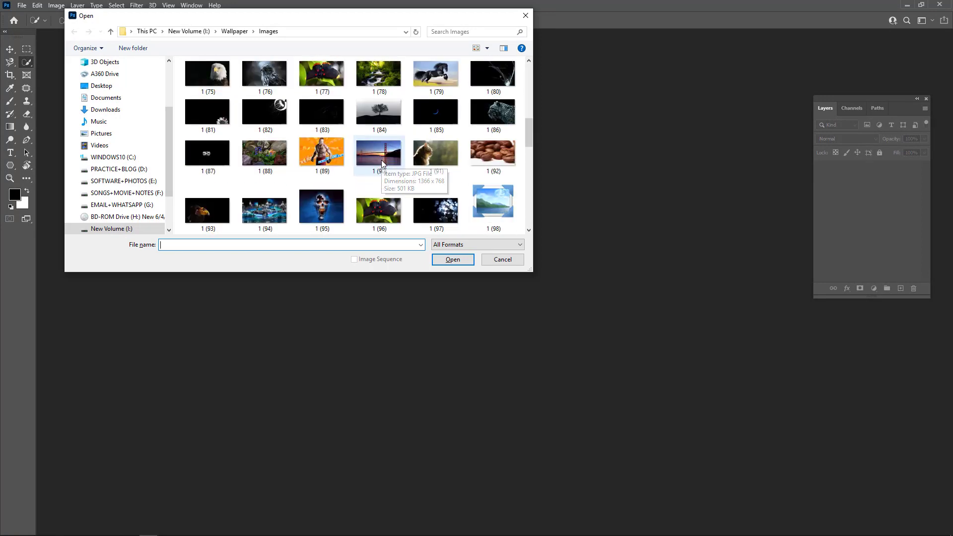
pyautogui.scroll(15, 382, 164)
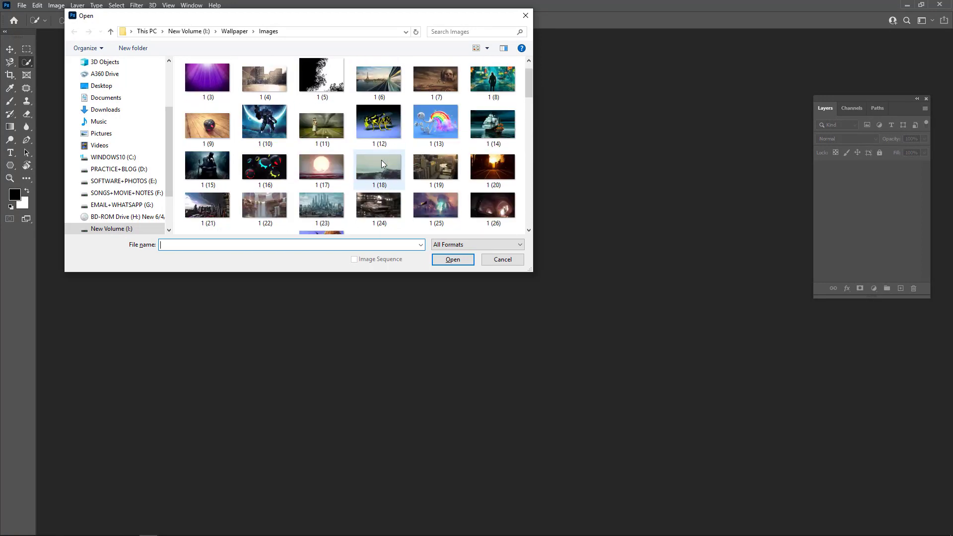
pyautogui.scroll(-20, 381, 160)
pyautogui.doubleClick(303, 177)
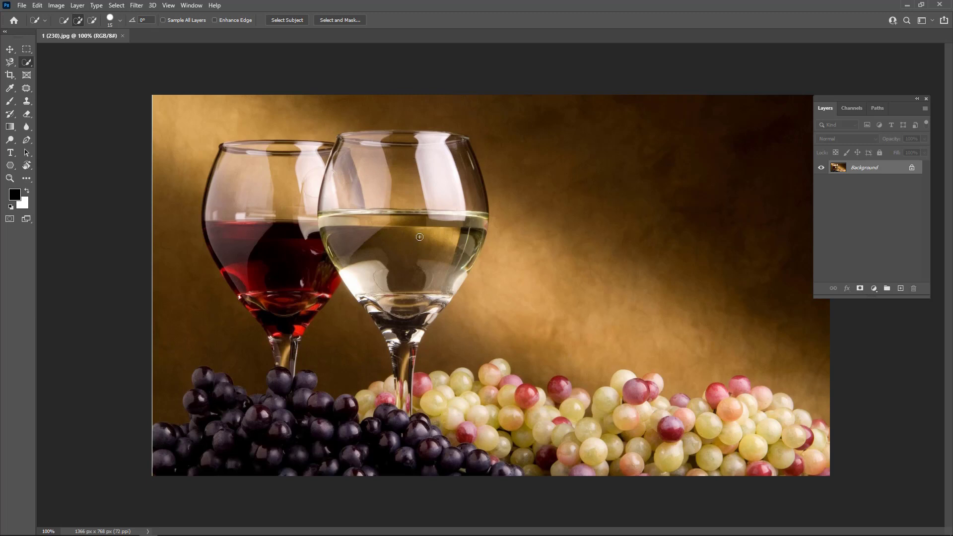
# - Outline the right edge of the front wine glass with the freehand Lasso Tool, then clear that selection
pyautogui.click(9, 63)
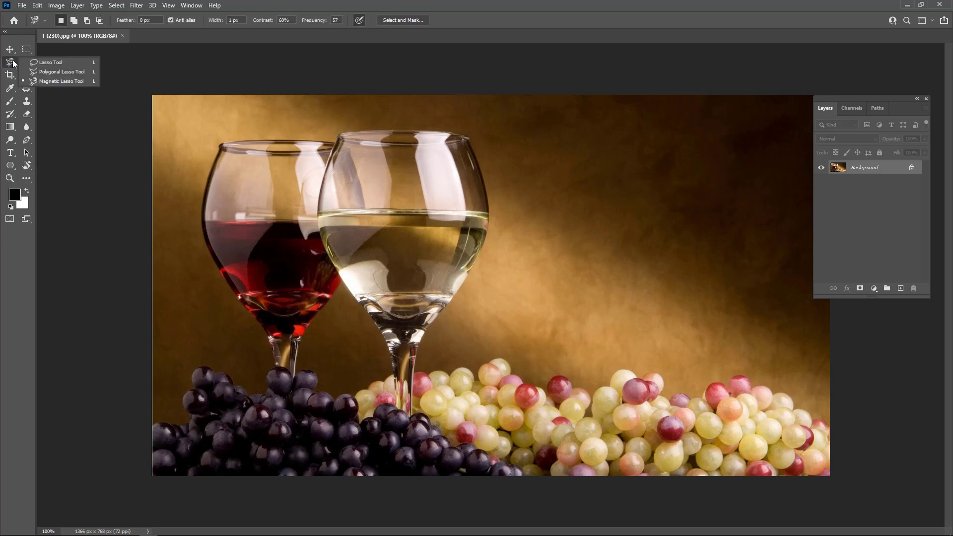
pyautogui.click(48, 62)
pyautogui.moveTo(489, 189)
pyautogui.mouseDown()
pyautogui.moveTo(479, 262)
pyautogui.moveTo(439, 325)
pyautogui.mouseUp()
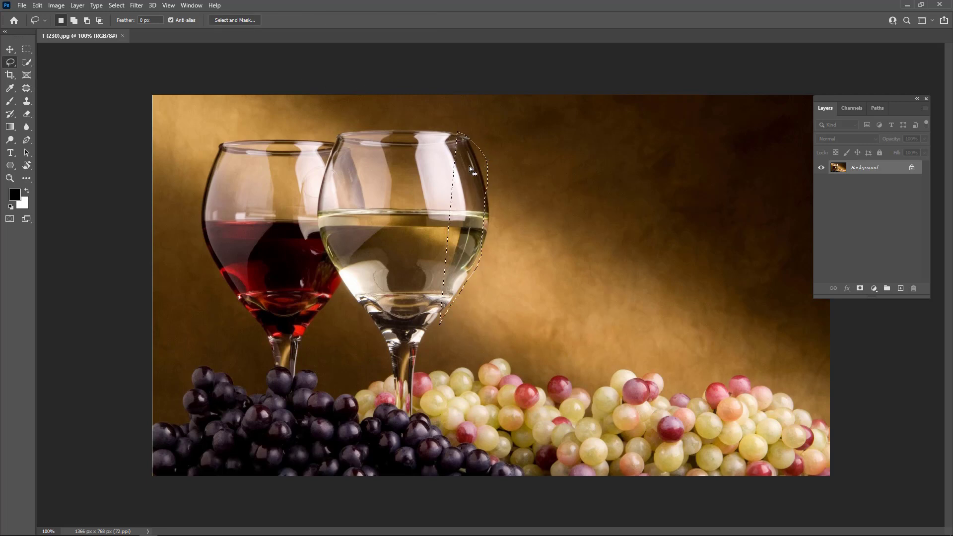
pyautogui.click(455, 129)
# - Select the front wine glass by circling it with the Object Selection Tool in Lasso mode
pyautogui.rightClick(12, 63)
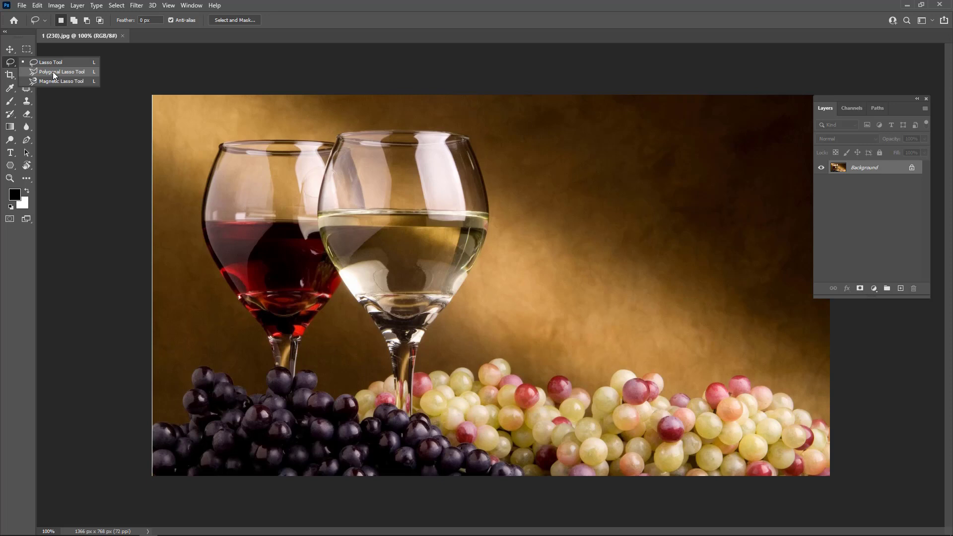
pyautogui.click(24, 63)
pyautogui.click(26, 62)
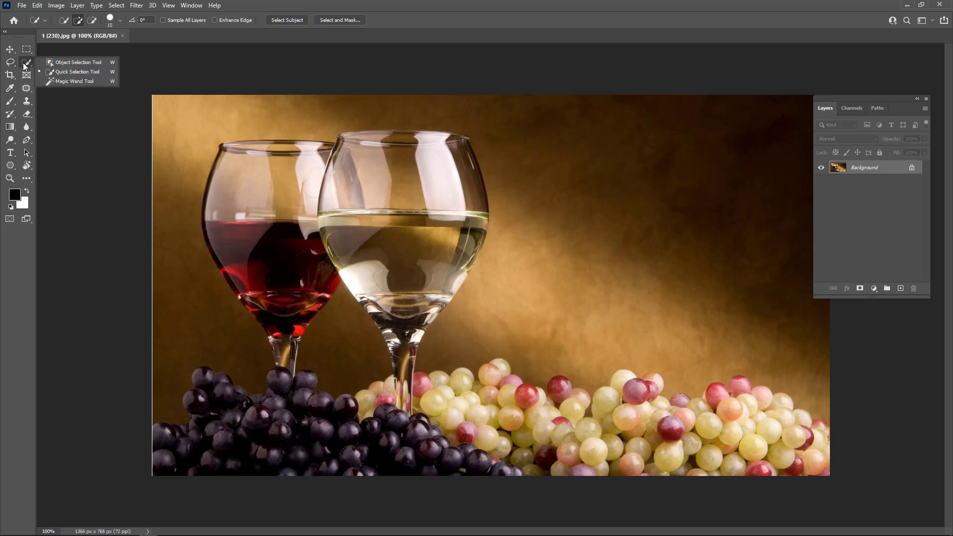
pyautogui.click(101, 62)
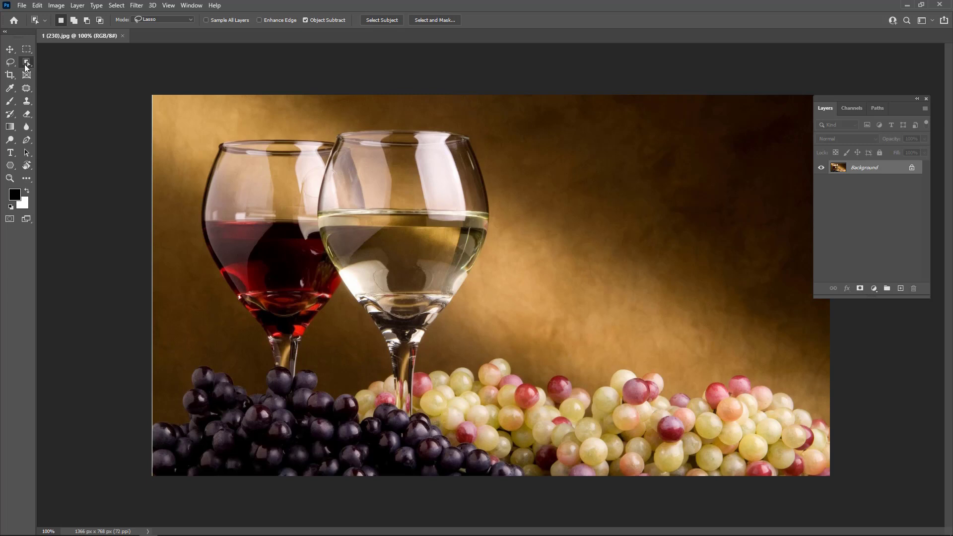
pyautogui.moveTo(385, 126)
pyautogui.mouseDown()
pyautogui.moveTo(455, 130)
pyautogui.moveTo(487, 165)
pyautogui.moveTo(496, 255)
pyautogui.moveTo(471, 323)
pyautogui.moveTo(413, 412)
pyautogui.moveTo(390, 402)
pyautogui.moveTo(367, 358)
pyautogui.moveTo(307, 196)
pyautogui.moveTo(330, 149)
pyautogui.moveTo(374, 123)
pyautogui.moveTo(394, 130)
pyautogui.mouseUp()
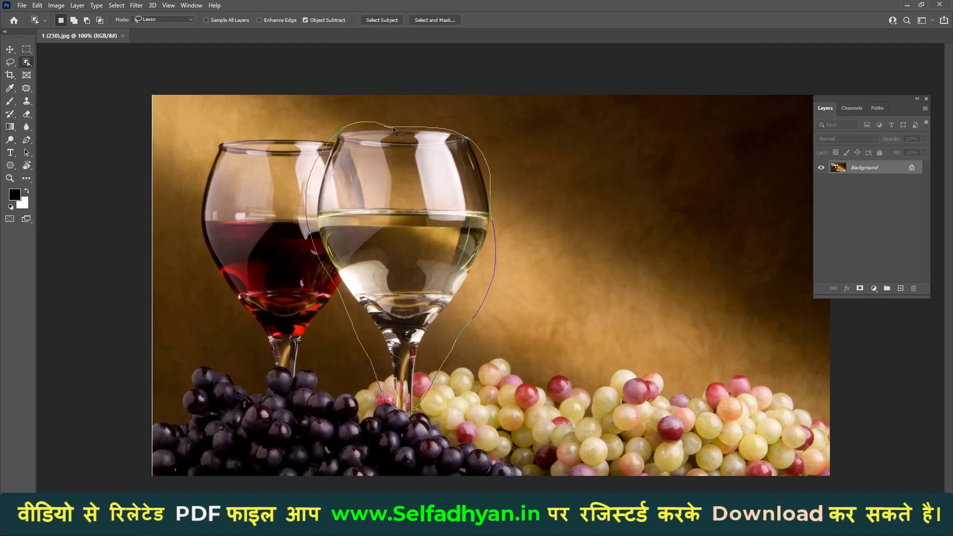
pyautogui.moveTo(393, 130); pyautogui.dragTo(392, 127)
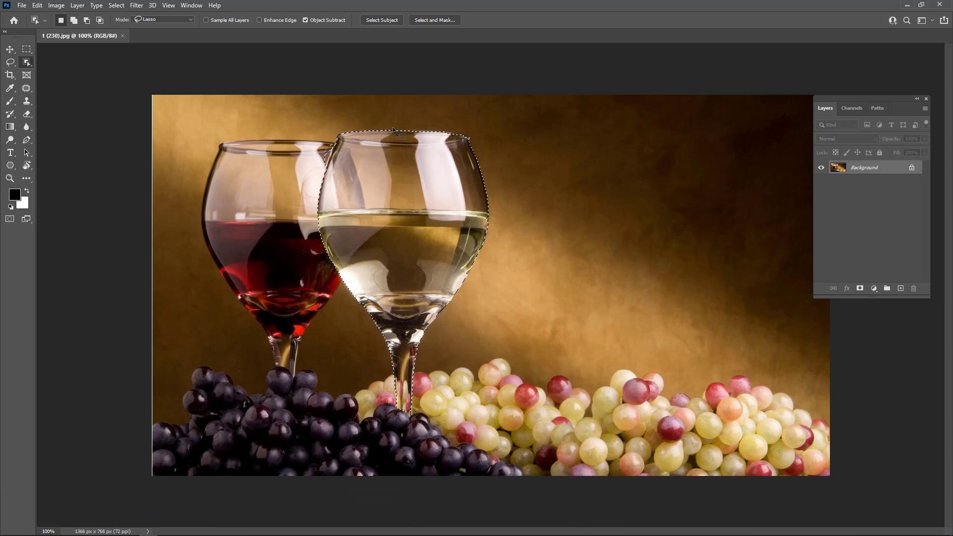
# - Subtract the stray area beside the front glass's upper left rim from the selection
pyautogui.hotkey('ctrl', '+')
pyautogui.moveTo(213, 168); pyautogui.dragTo(276, 272)
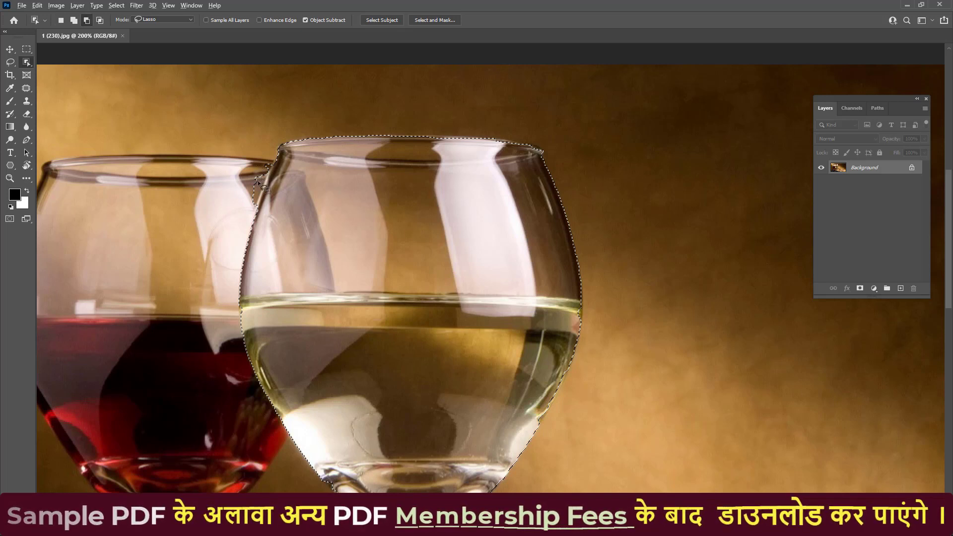
pyautogui.moveTo(258, 181)
pyautogui.mouseDown()
pyautogui.moveTo(263, 198)
pyautogui.moveTo(261, 169)
pyautogui.moveTo(271, 199)
pyautogui.moveTo(253, 211)
pyautogui.moveTo(260, 170)
pyautogui.moveTo(269, 169)
pyautogui.moveTo(261, 159)
pyautogui.moveTo(271, 163)
pyautogui.mouseUp()
pyautogui.press('Return')
pyautogui.press('Return')
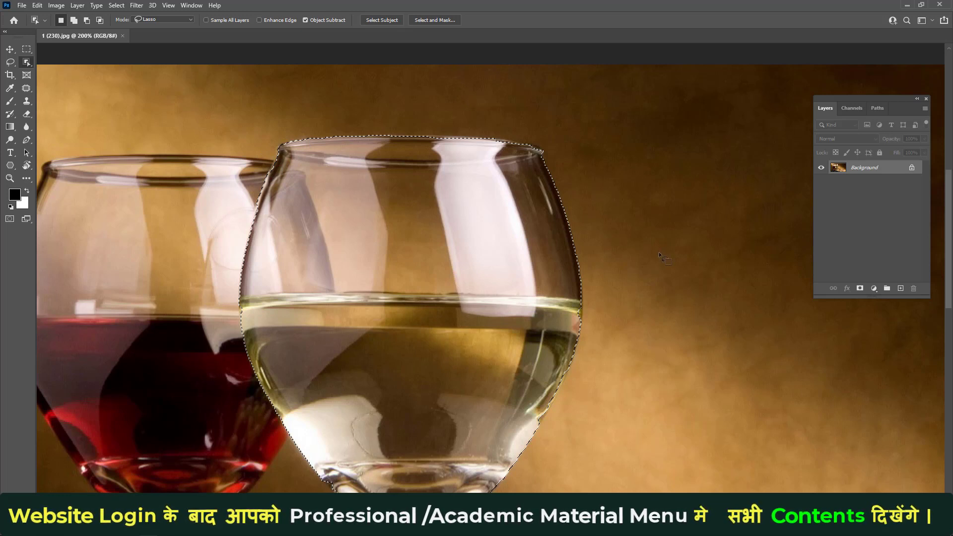
pyautogui.hotkey('ctrl', '-')
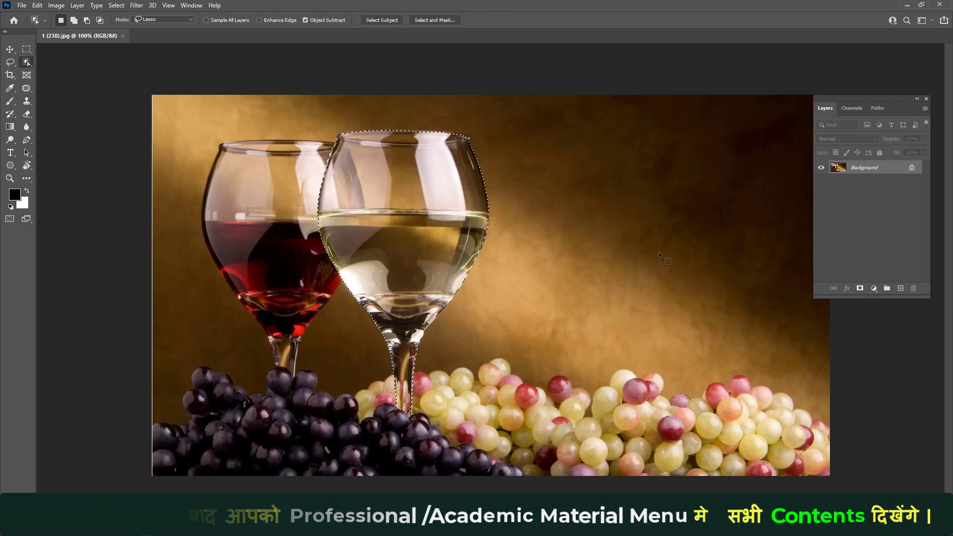
# - Copy the selected glass to a new layer and check the cutout by temporarily hiding the Background layer
pyautogui.hotkey('ctrl', 'j')
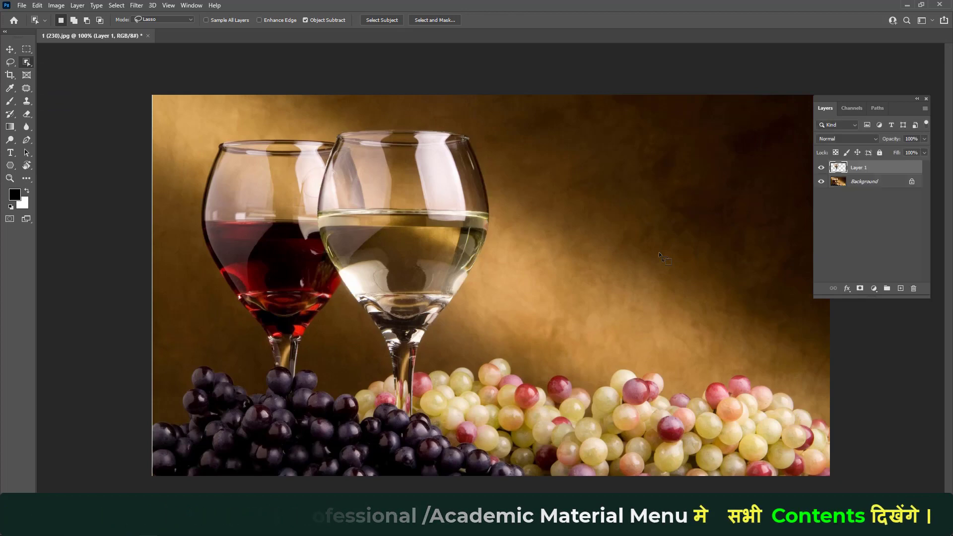
pyautogui.click(821, 181)
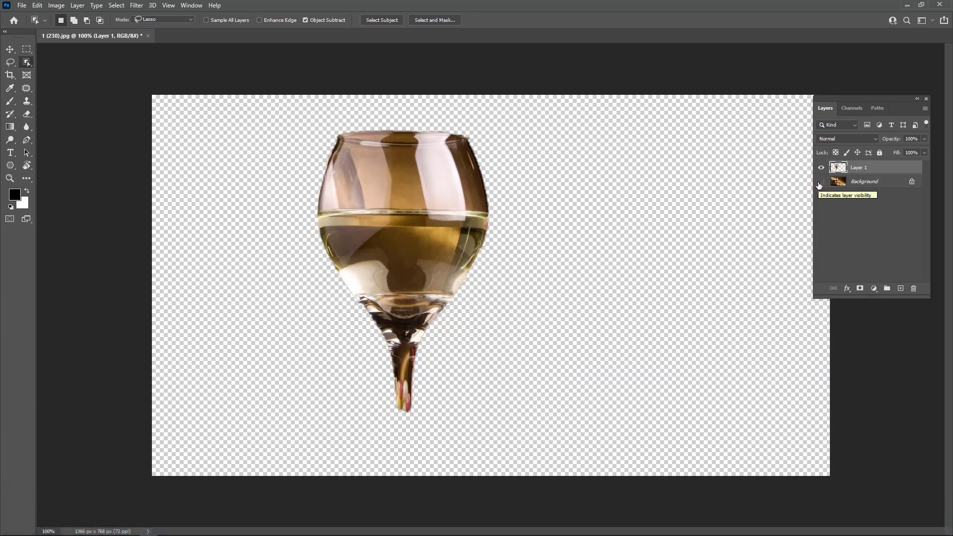
pyautogui.click(819, 184)
pyautogui.click(819, 184)
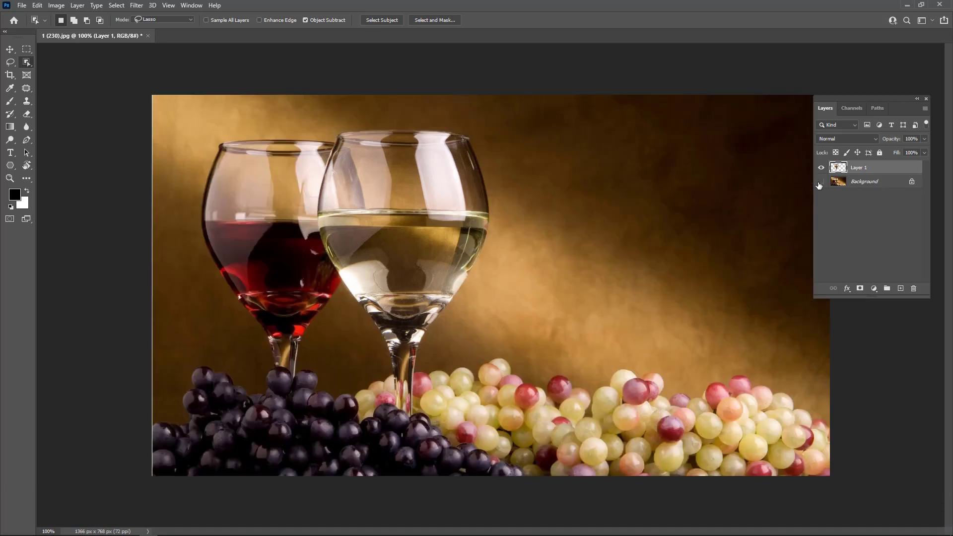
pyautogui.click(820, 182)
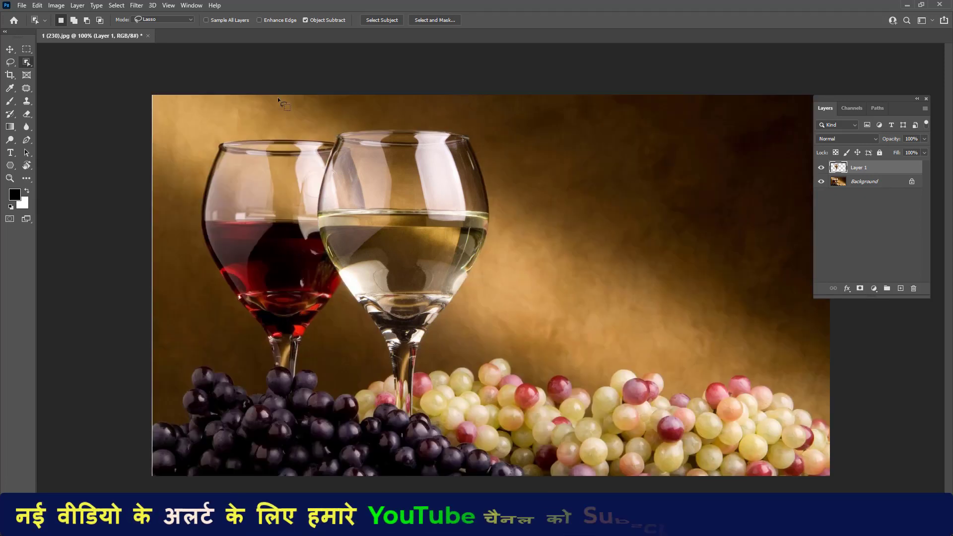
# - Select the bowl of the front wine glass with the Quick Selection Tool and a 15 px brush
pyautogui.rightClick(28, 65)
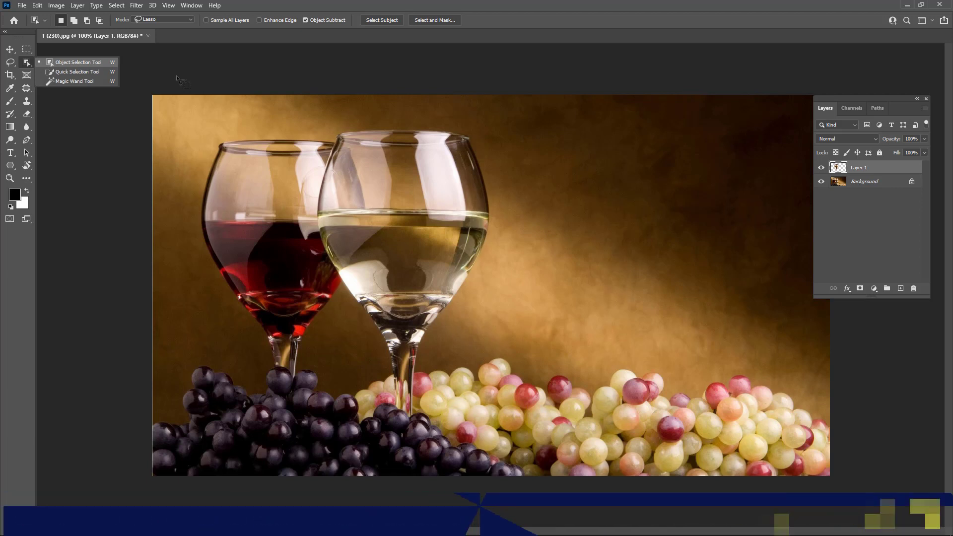
pyautogui.click(362, 199)
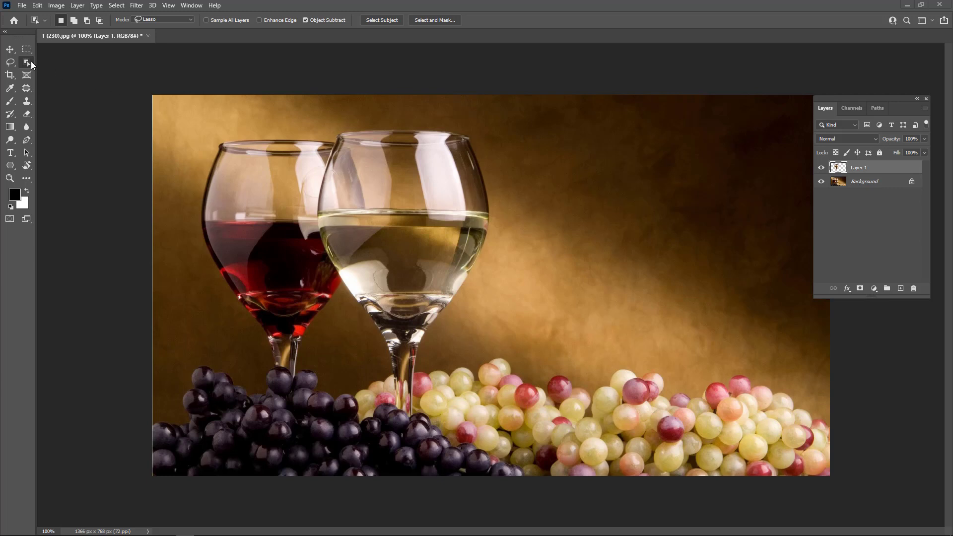
pyautogui.rightClick(29, 62)
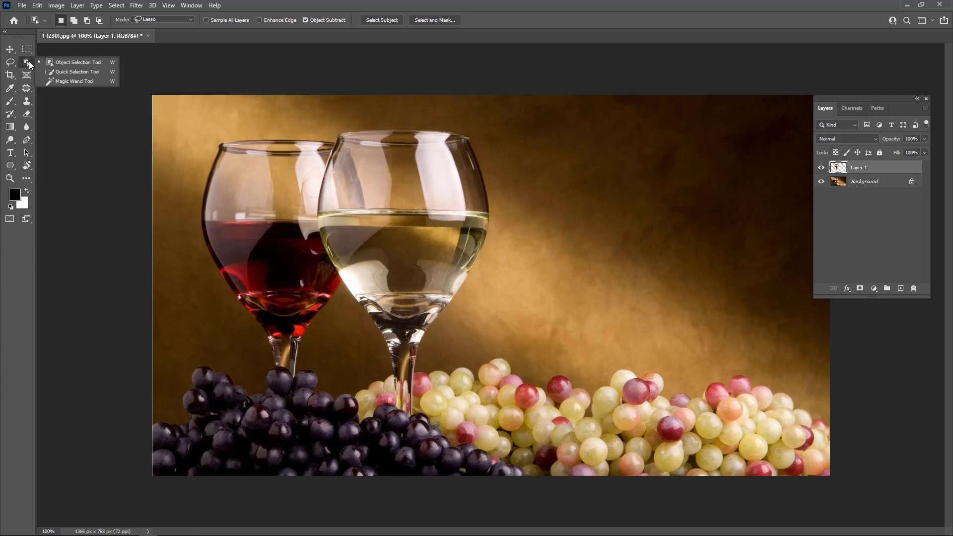
pyautogui.click(103, 73)
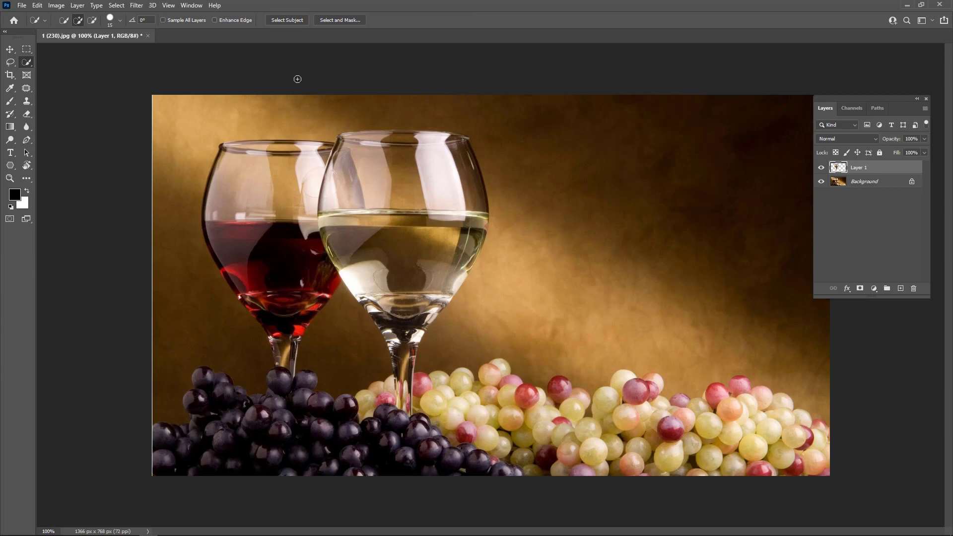
pyautogui.click(403, 178)
pyautogui.moveTo(402, 178)
pyautogui.mouseDown()
pyautogui.moveTo(461, 164)
pyautogui.moveTo(353, 159)
pyautogui.moveTo(339, 201)
pyautogui.moveTo(340, 226)
pyautogui.moveTo(401, 229)
pyautogui.moveTo(416, 243)
pyautogui.moveTo(421, 258)
pyautogui.moveTo(408, 283)
pyautogui.moveTo(373, 277)
pyautogui.moveTo(403, 337)
pyautogui.mouseUp()
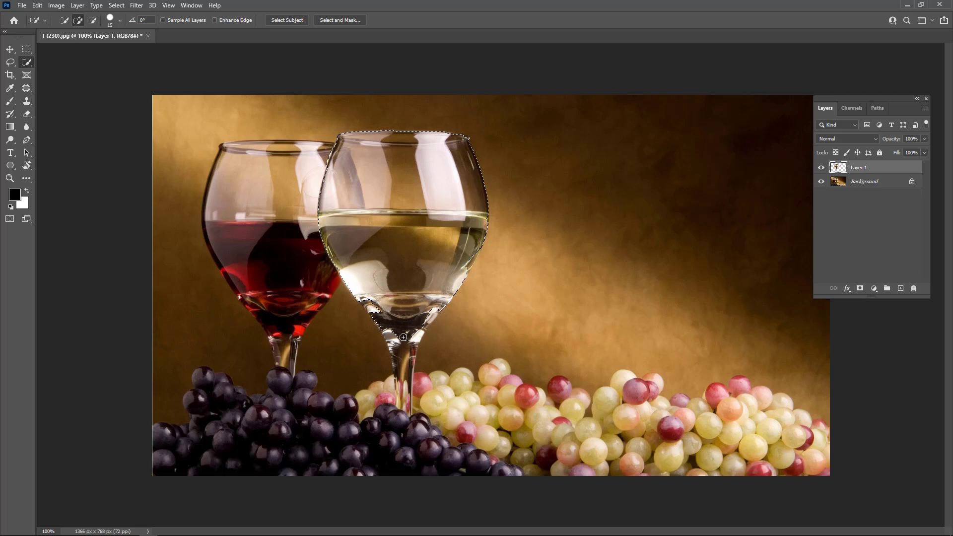
pyautogui.click(371, 307)
pyautogui.click(367, 304)
# - Try larger and smaller brush sizes for the Quick Selection Tool, ending at 50 px
pyautogui.press(']')
pyautogui.press(']')
pyautogui.press(']')
pyautogui.press(']')
pyautogui.press(']')
pyautogui.press(']')
pyautogui.press(']')
pyautogui.press(']')
pyautogui.press(']')
pyautogui.press(']')
pyautogui.press(']')
pyautogui.press('[')
pyautogui.press('[')
pyautogui.press('[')
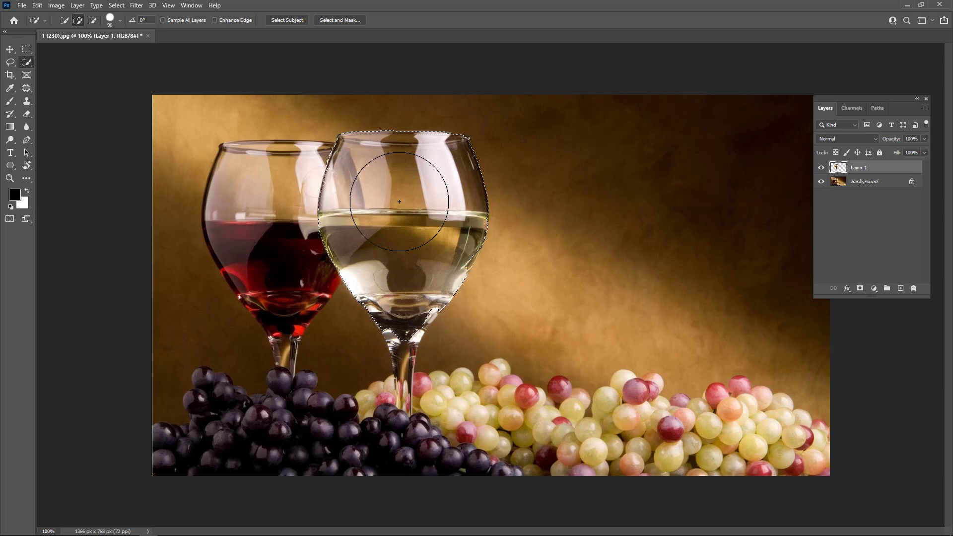
pyautogui.press('[')
pyautogui.press('[')
pyautogui.press('[')
pyautogui.press('[')
pyautogui.press('[')
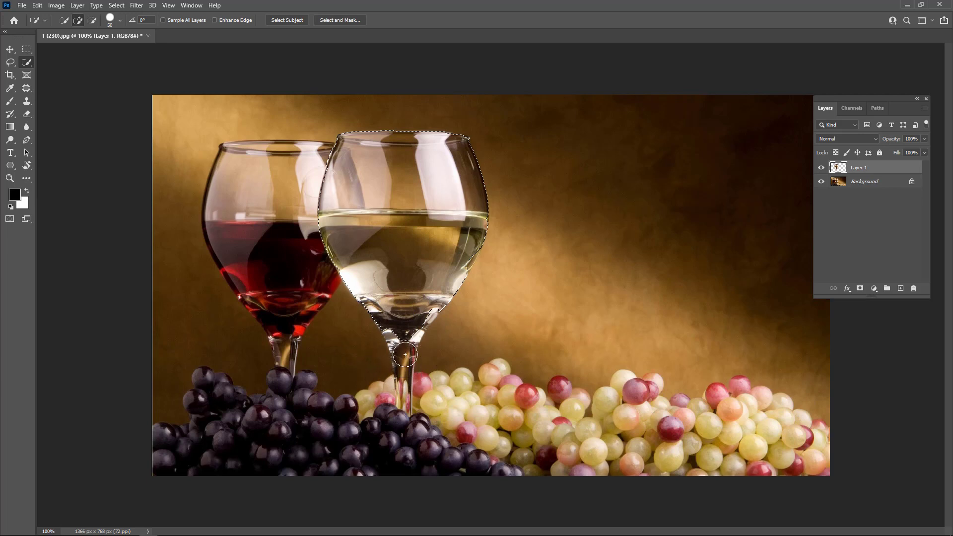
# - Extend the Quick Selection of the front glass down its stem to the grapes
pyautogui.click(400, 343)
pyautogui.hotkey('ctrl', 'z')
pyautogui.click(413, 339)
pyautogui.moveTo(413, 338); pyautogui.dragTo(405, 406)
# - Open the black horse picture 17.jpg from the Wallpaper folder
pyautogui.hotkey('ctrl', 'o')
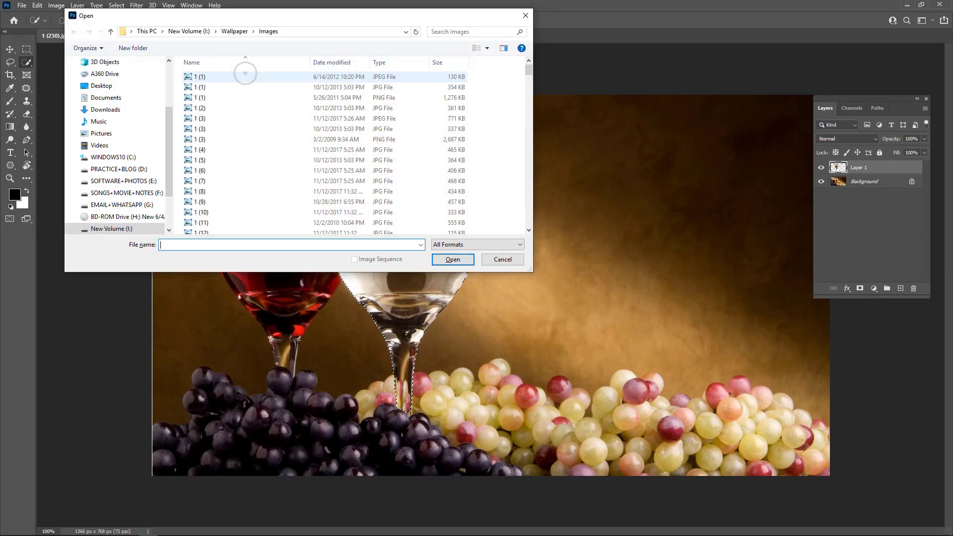
pyautogui.keyDown('ctrl'); pyautogui.scroll(3, 355, 134); pyautogui.keyUp('ctrl')
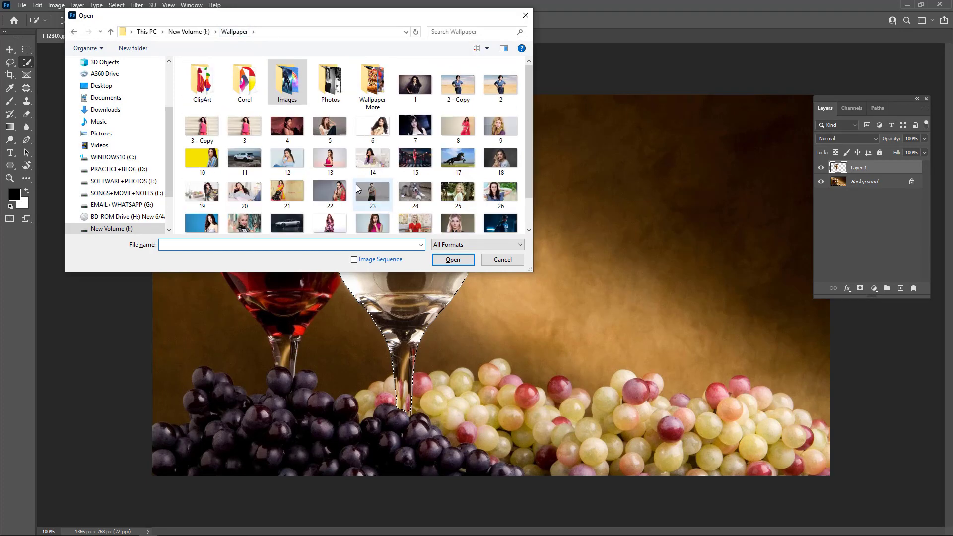
pyautogui.doubleClick(458, 158)
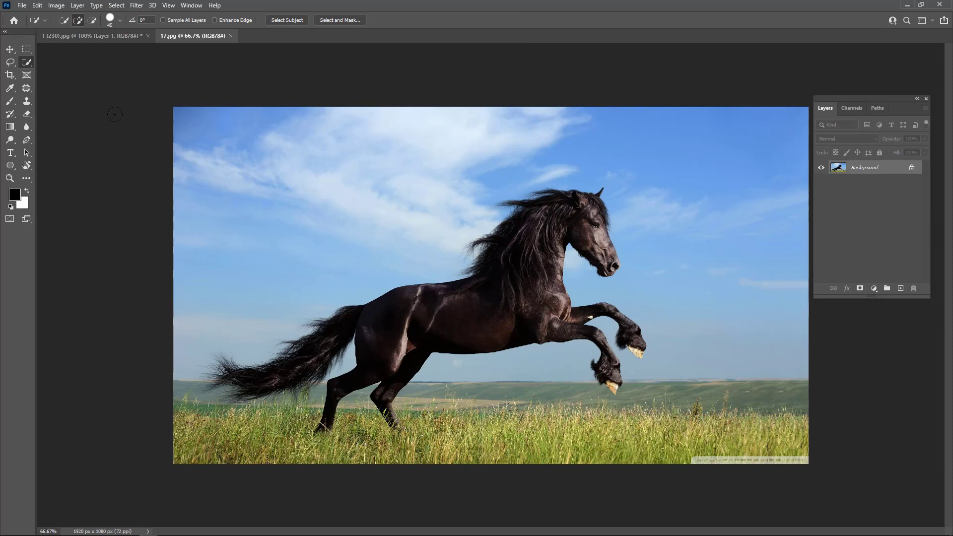
# - Select the black horse from its head across the body to the tail with the Quick Selection Tool
pyautogui.rightClick(27, 62)
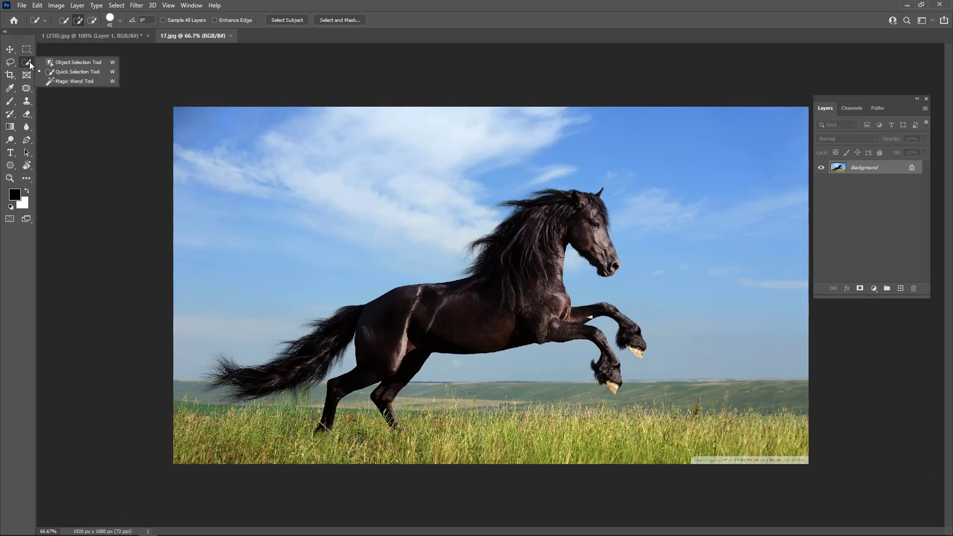
pyautogui.click(61, 71)
pyautogui.click(547, 215)
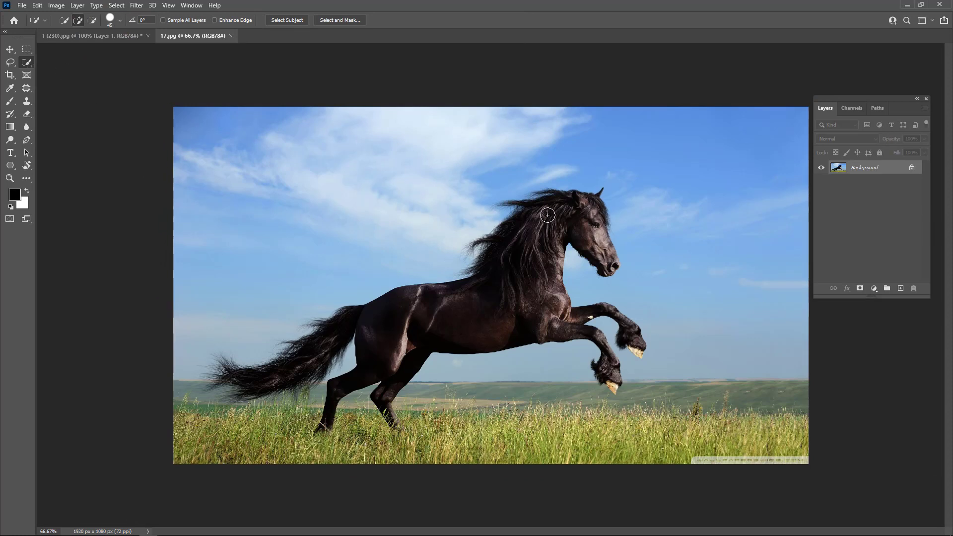
pyautogui.moveTo(586, 214)
pyautogui.mouseDown()
pyautogui.moveTo(595, 232)
pyautogui.moveTo(539, 222)
pyautogui.moveTo(509, 237)
pyautogui.moveTo(537, 273)
pyautogui.moveTo(501, 315)
pyautogui.moveTo(345, 318)
pyautogui.moveTo(291, 370)
pyautogui.moveTo(225, 368)
pyautogui.mouseUp()
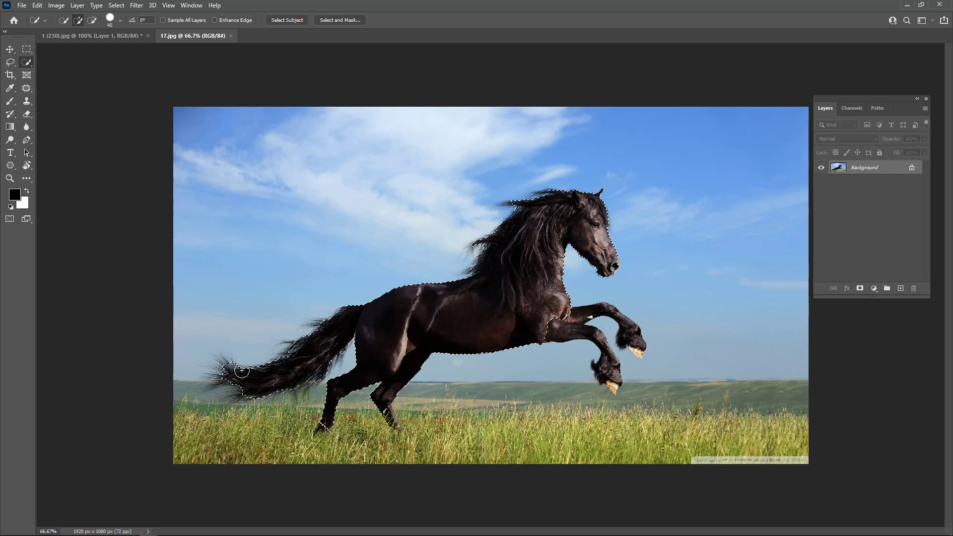
# - Add the horse's raised front legs and hooves to the selection, reducing the brush to 30 px
pyautogui.click(565, 324)
pyautogui.moveTo(589, 312)
pyautogui.mouseDown()
pyautogui.moveTo(616, 311)
pyautogui.moveTo(638, 342)
pyautogui.moveTo(597, 309)
pyautogui.mouseUp()
pyautogui.press('[')
pyautogui.moveTo(600, 339); pyautogui.dragTo(612, 377)
pyautogui.click(637, 353)
# - Subtract the stray sky above the upper front leg and between the horse's raised front legs from the selection
pyautogui.hotkey('ctrl', '+')
pyautogui.hotkey('ctrl', '+')
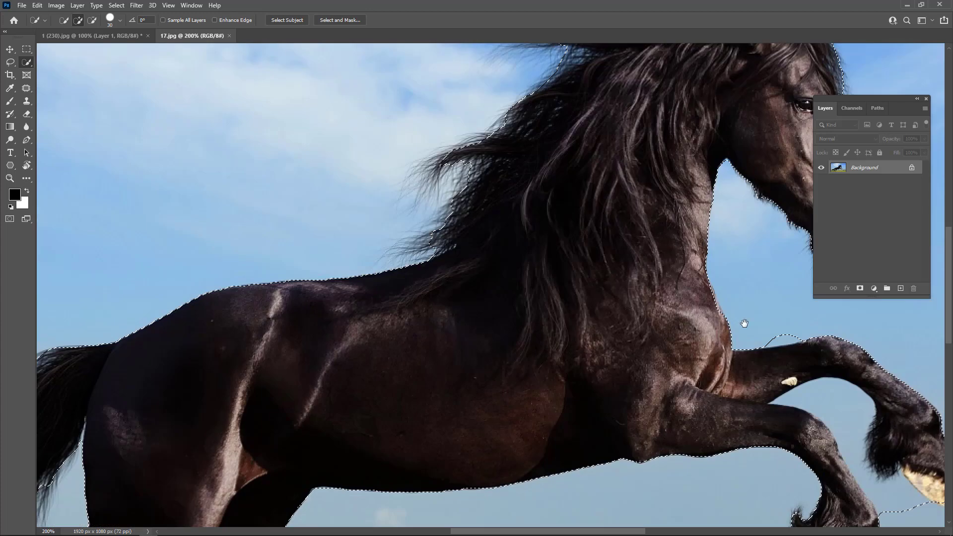
pyautogui.moveTo(745, 323)
pyautogui.mouseDown()
pyautogui.moveTo(499, 258)
pyautogui.moveTo(400, 211)
pyautogui.mouseUp()
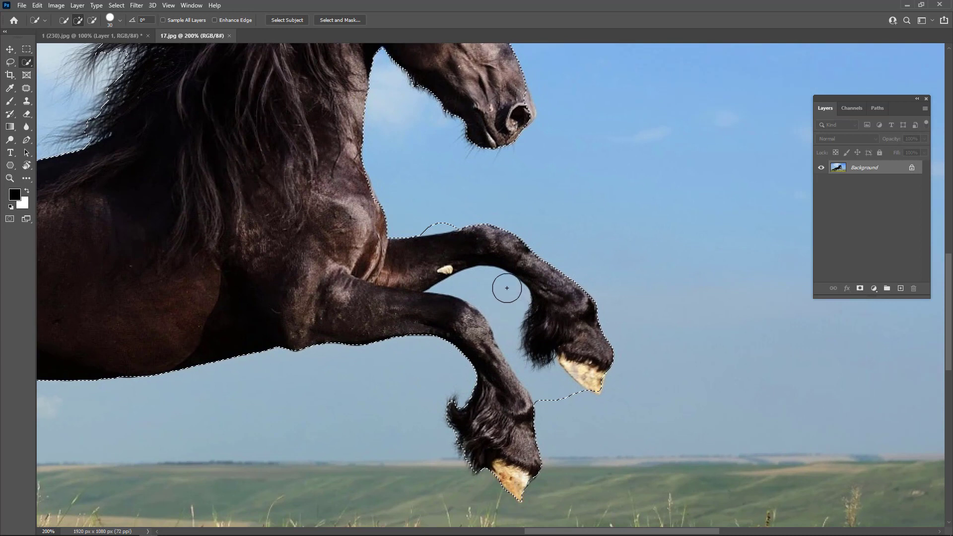
pyautogui.press('alt')
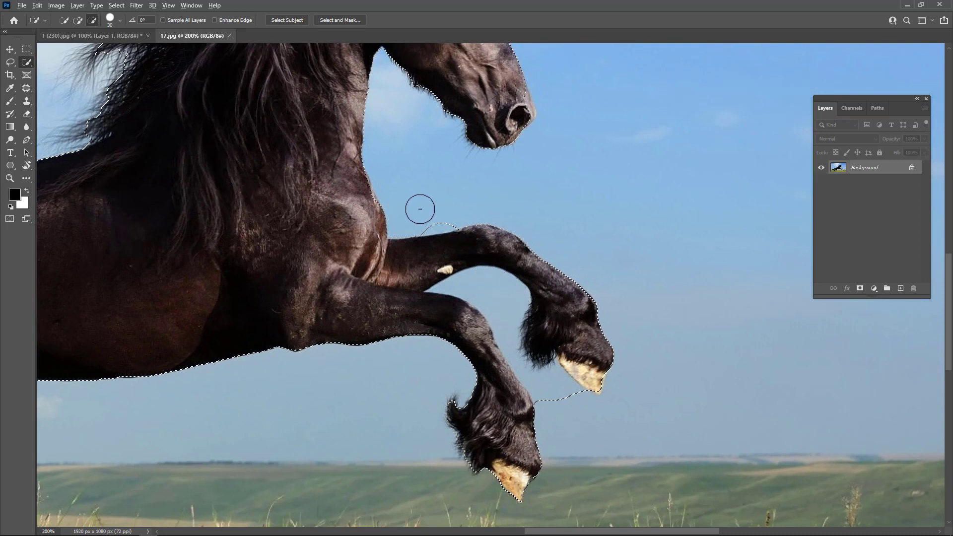
pyautogui.moveTo(436, 221); pyautogui.dragTo(440, 245)
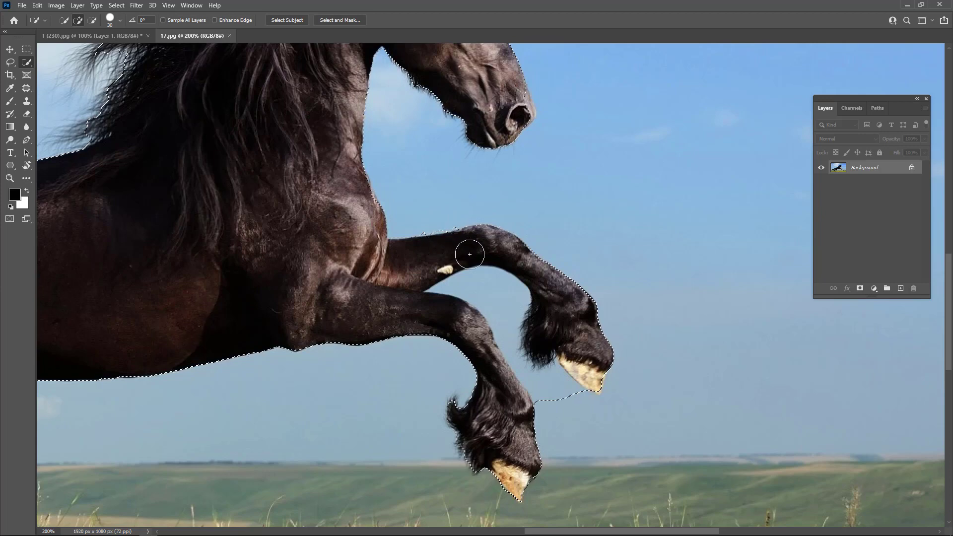
pyautogui.press('alt')
pyautogui.moveTo(505, 296)
pyautogui.mouseDown()
pyautogui.moveTo(545, 379)
pyautogui.moveTo(570, 385)
pyautogui.moveTo(561, 398)
pyautogui.mouseUp()
pyautogui.hotkey('ctrl', '-')
pyautogui.hotkey('ctrl', '-')
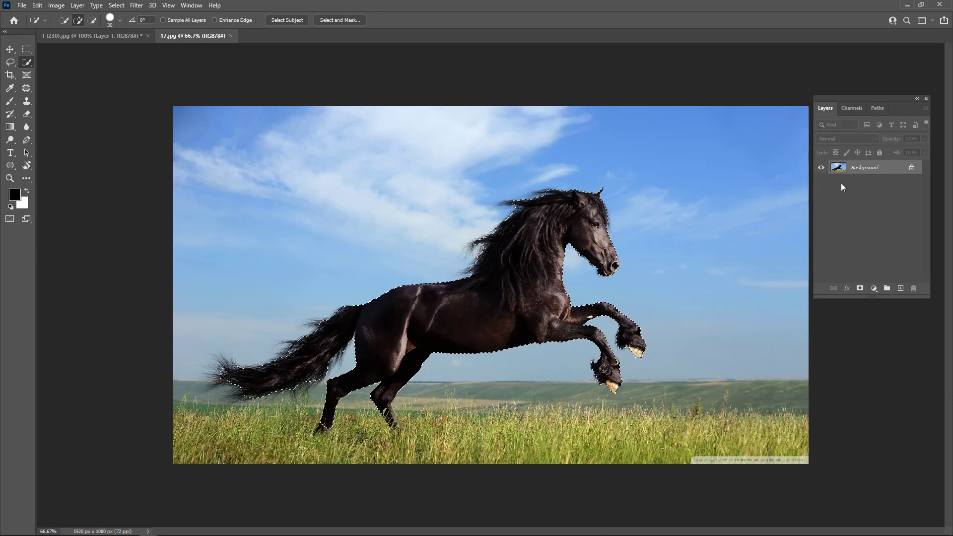
# - Copy the selected horse to a new layer and hide the Background layer
pyautogui.hotkey('ctrl', 'j')
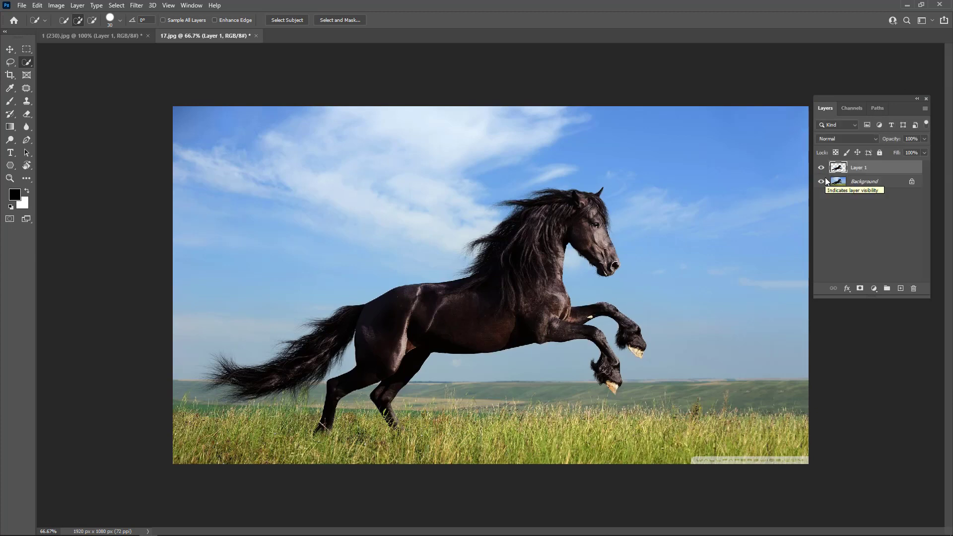
pyautogui.click(820, 183)
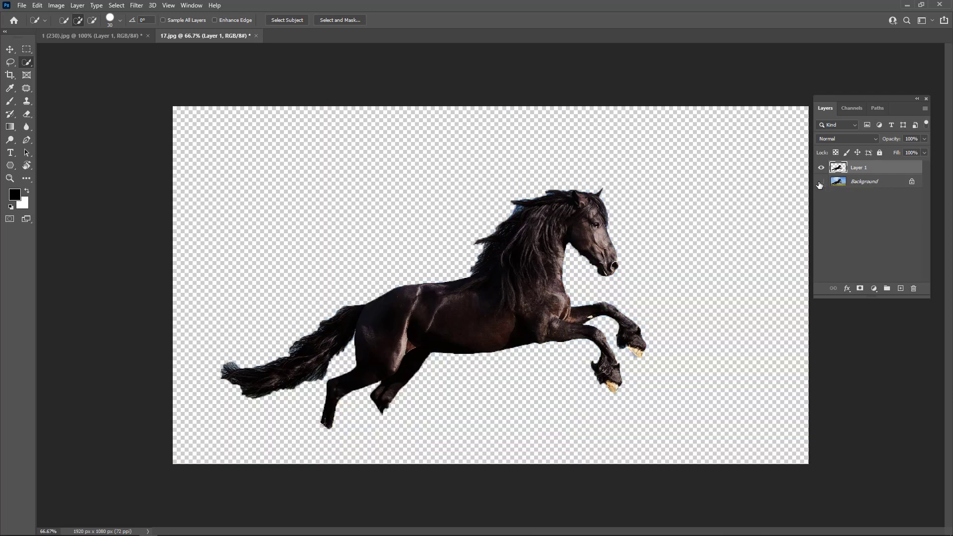
pyautogui.click(820, 184)
pyautogui.click(820, 184)
pyautogui.click(13, 65)
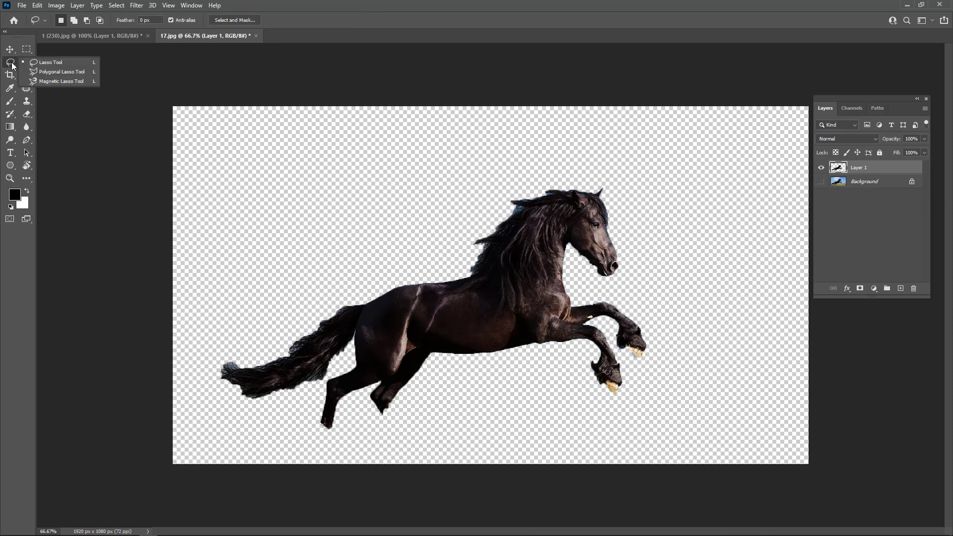
pyautogui.click(15, 65)
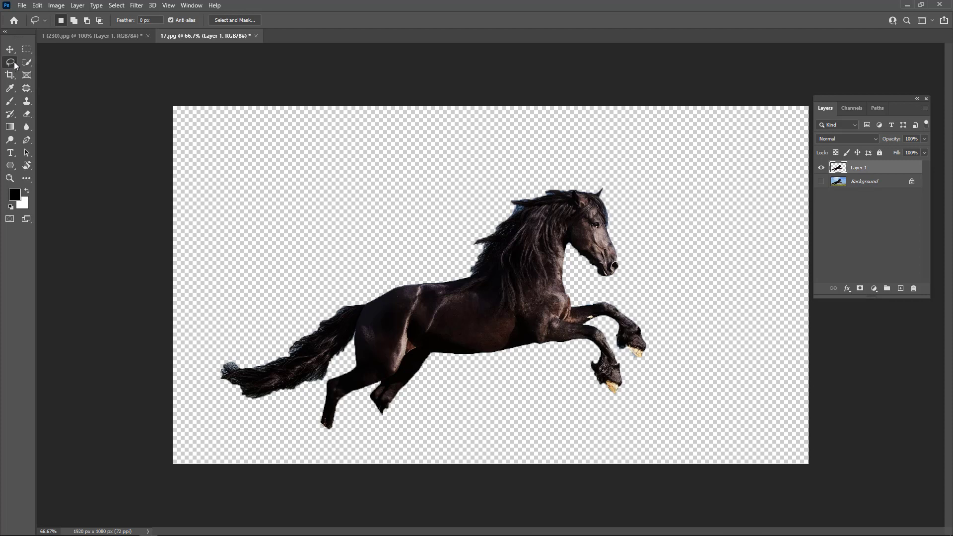
pyautogui.click(27, 63)
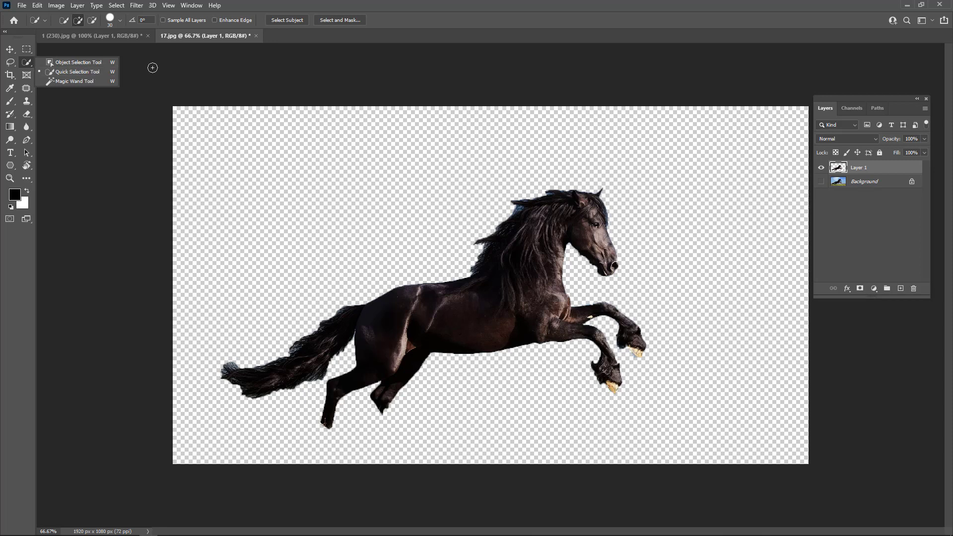
pyautogui.click(126, 37)
pyautogui.click(127, 37)
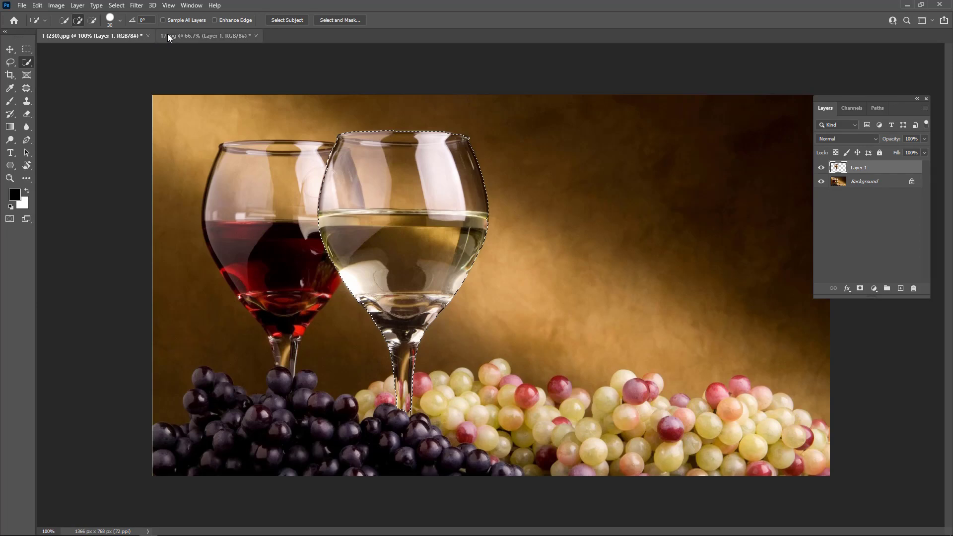
pyautogui.click(168, 35)
# - Show the Background instead of Layer 1 and select the horse by lassoing loosely around it with the Object Selection Tool
pyautogui.click(822, 168)
pyautogui.click(821, 181)
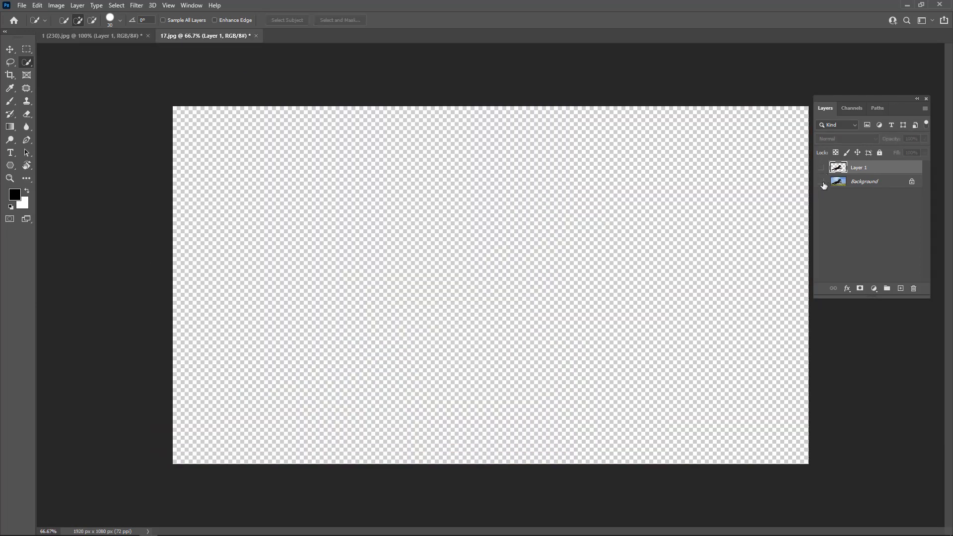
pyautogui.rightClick(26, 62)
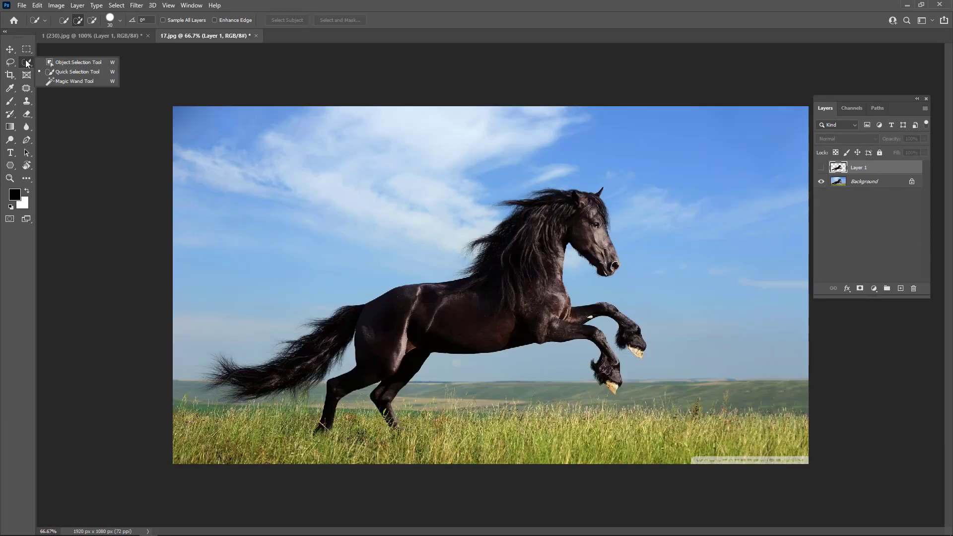
pyautogui.click(71, 64)
pyautogui.moveTo(530, 172)
pyautogui.mouseDown()
pyautogui.moveTo(646, 196)
pyautogui.moveTo(675, 281)
pyautogui.moveTo(668, 341)
pyautogui.moveTo(638, 380)
pyautogui.moveTo(589, 406)
pyautogui.moveTo(527, 410)
pyautogui.moveTo(426, 440)
pyautogui.mouseUp()
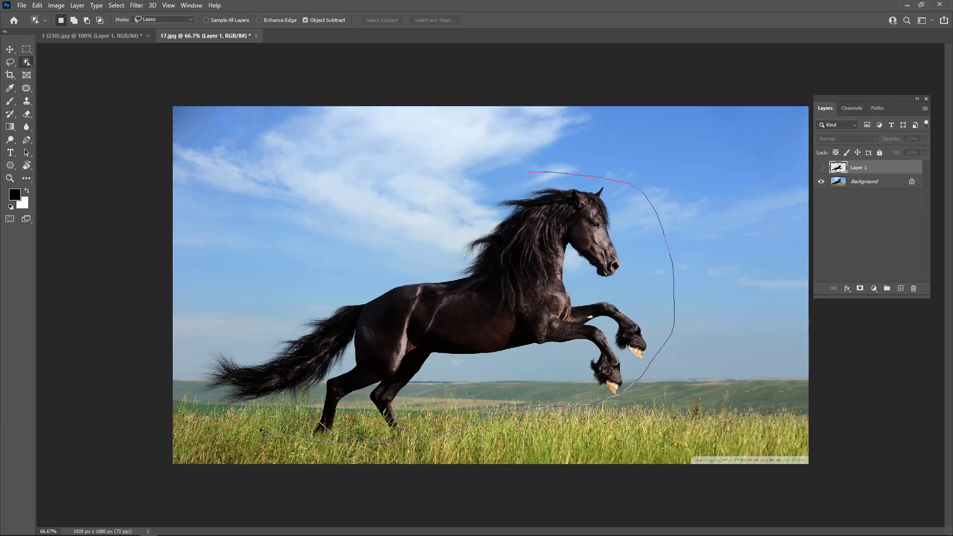
pyautogui.moveTo(233, 333); pyautogui.dragTo(534, 177)
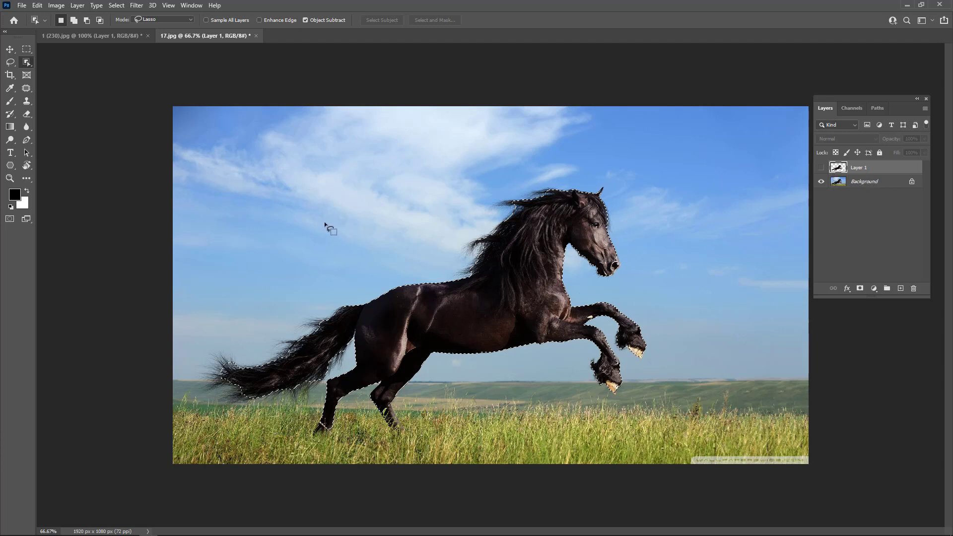
# - Set the Quick Selection brush to size 41 px, hardness 100% and spacing 27%
pyautogui.rightClick(28, 61)
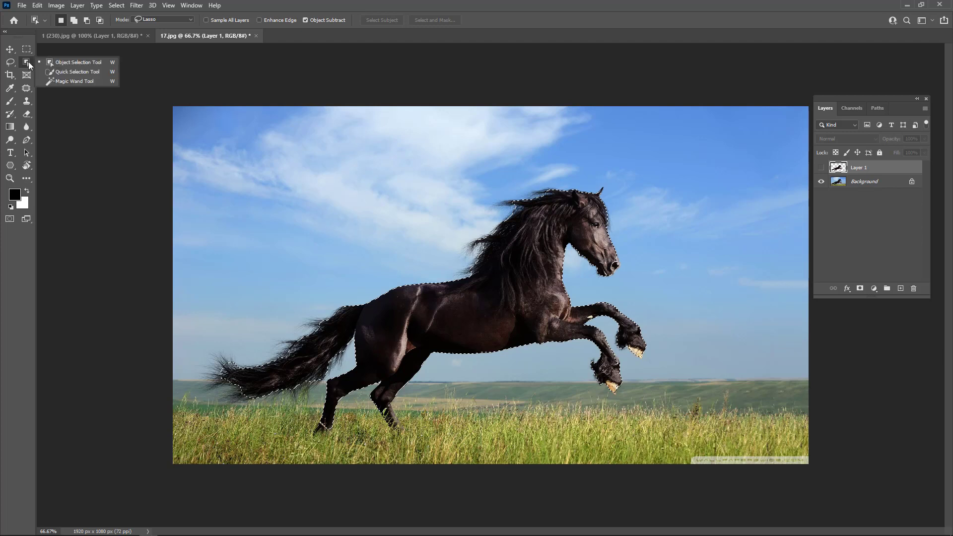
pyautogui.click(101, 72)
pyautogui.click(121, 20)
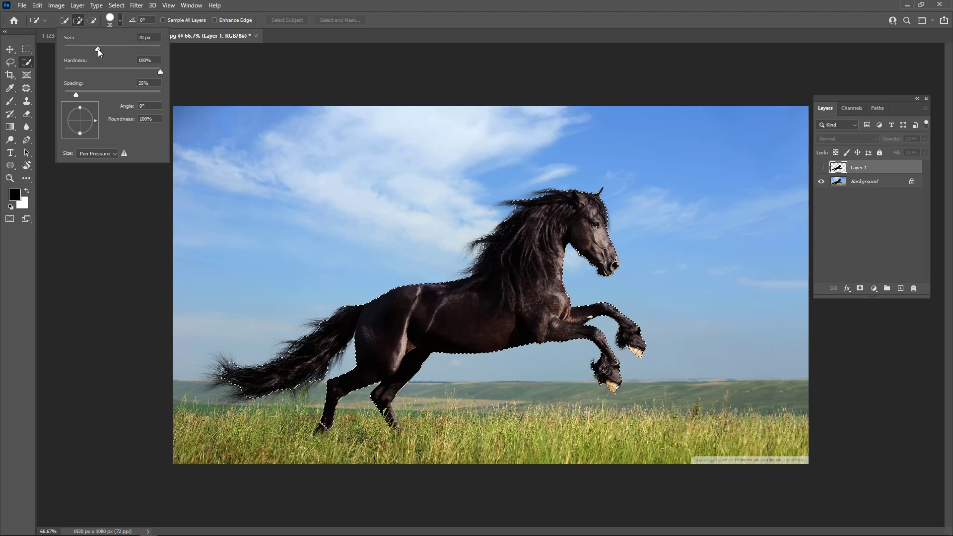
pyautogui.click(98, 48)
pyautogui.moveTo(100, 47)
pyautogui.mouseDown()
pyautogui.moveTo(138, 47)
pyautogui.moveTo(94, 46)
pyautogui.mouseUp()
pyautogui.moveTo(92, 51); pyautogui.dragTo(85, 46)
pyautogui.moveTo(154, 70); pyautogui.dragTo(168, 70)
pyautogui.moveTo(79, 96); pyautogui.dragTo(77, 96)
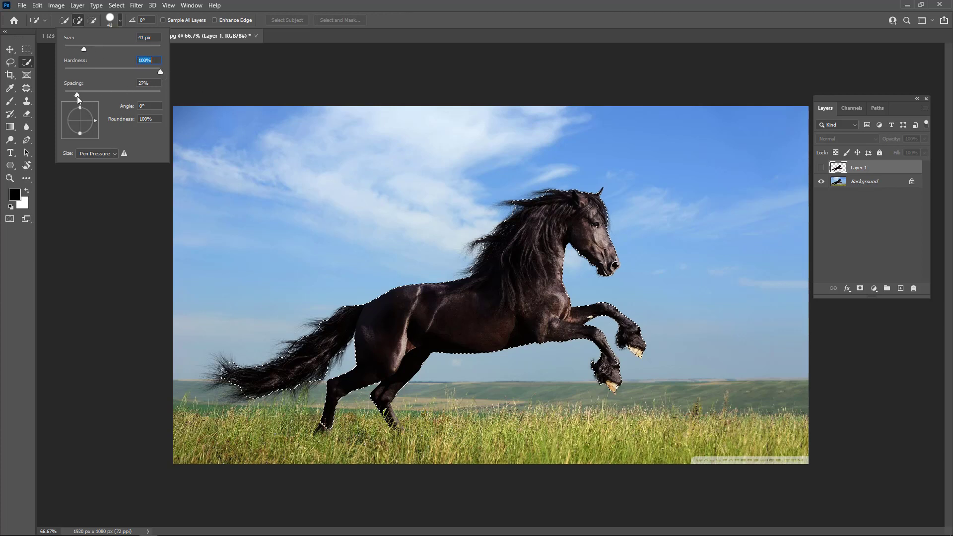
pyautogui.click(120, 20)
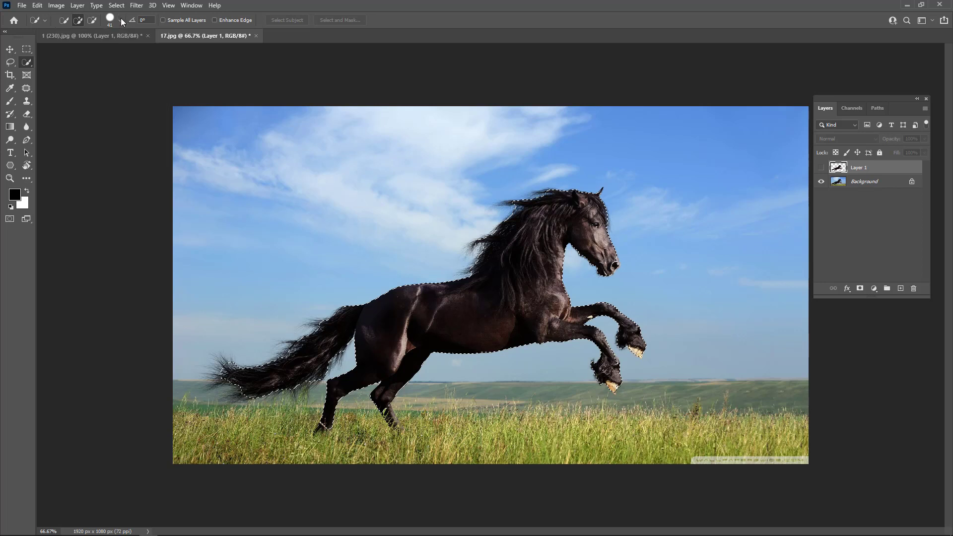
# - Switch to the Magic Wand Tool, invert the horse selection and clear it with the Background layer active
pyautogui.rightClick(26, 62)
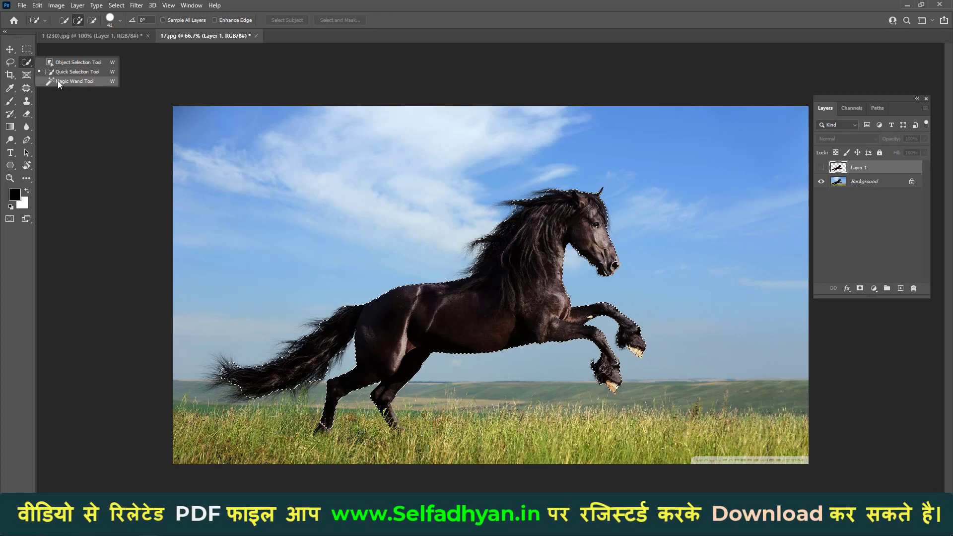
pyautogui.click(58, 81)
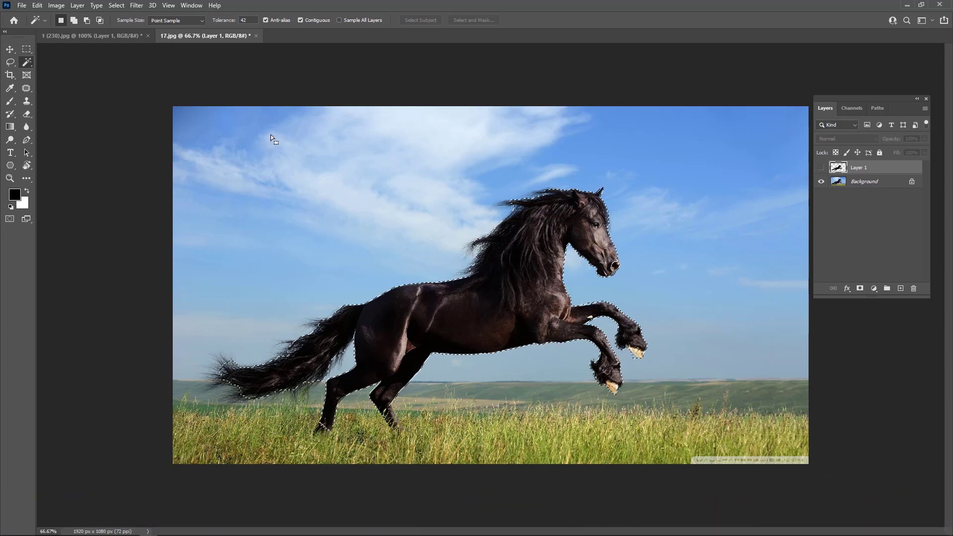
pyautogui.hotkey('ctrl', 'shift', 'i')
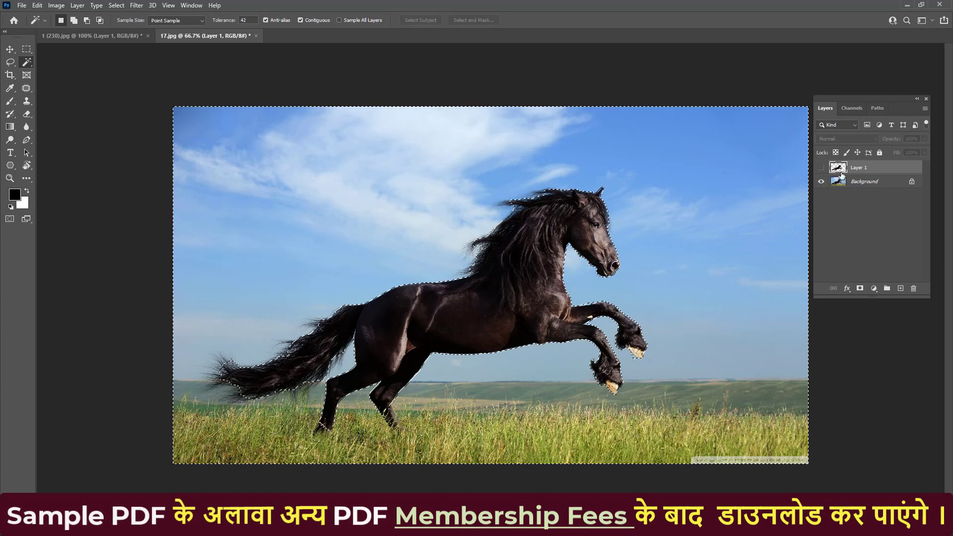
pyautogui.click(861, 182)
pyautogui.hotkey('ctrl', 'd')
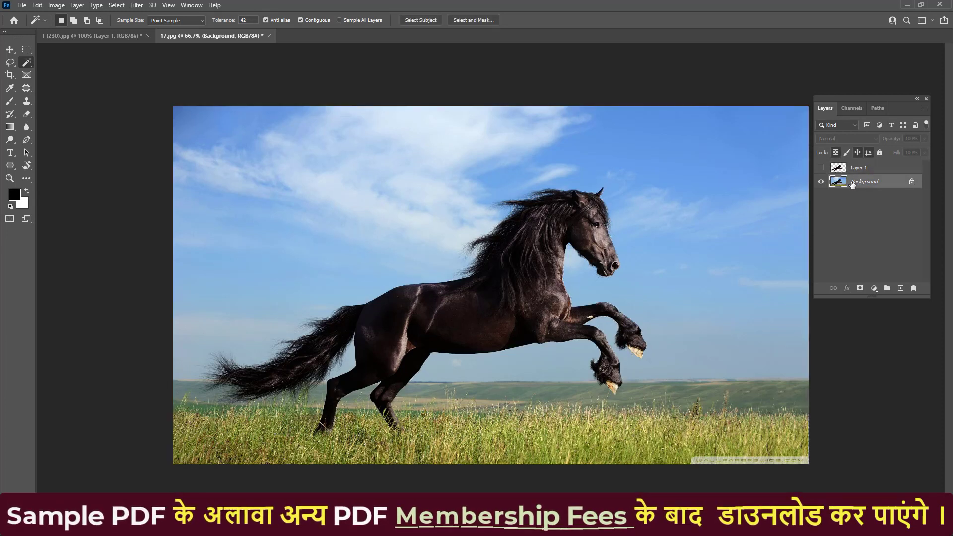
# - Try the Magic Wand separately on the blue sky in the picture's upper-left corner and to the right of the horse
pyautogui.click(233, 112)
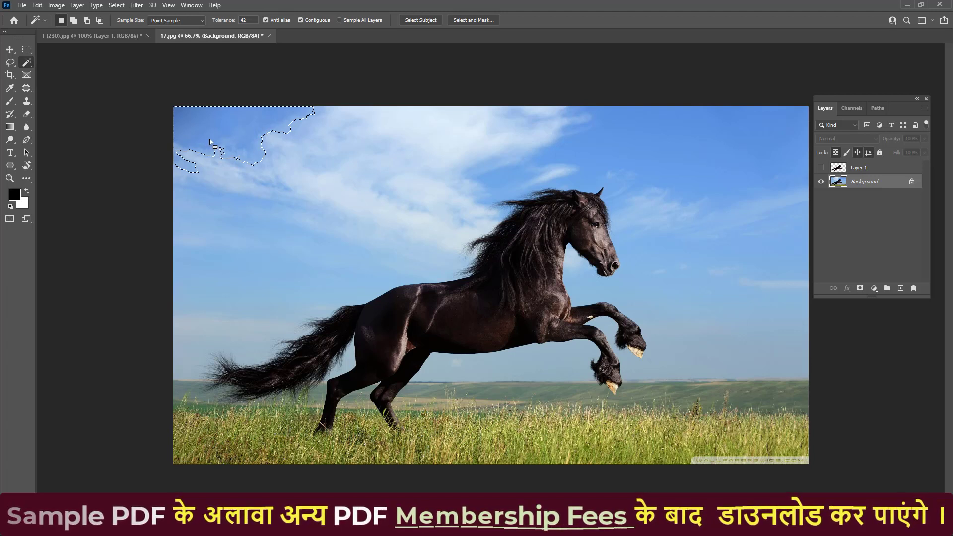
pyautogui.hotkey('ctrl', 'd')
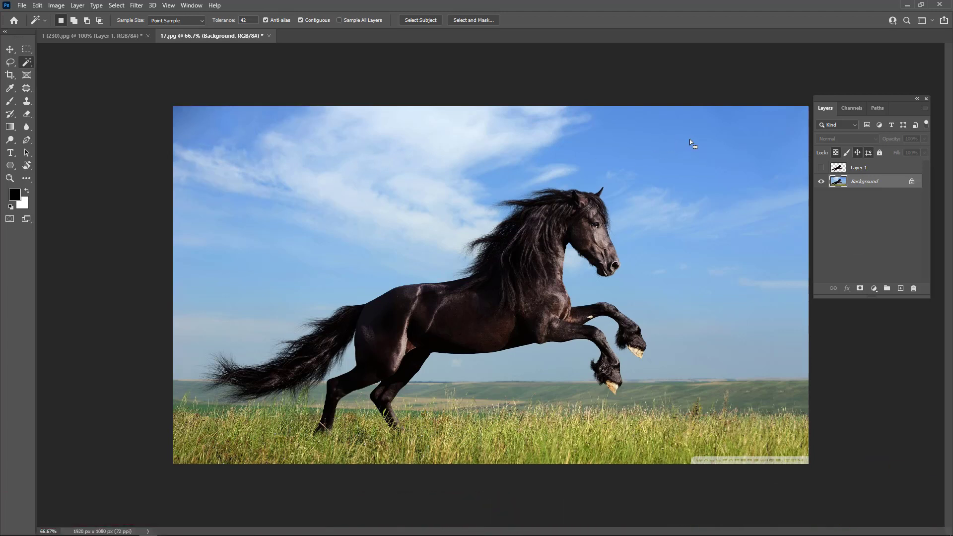
pyautogui.click(701, 146)
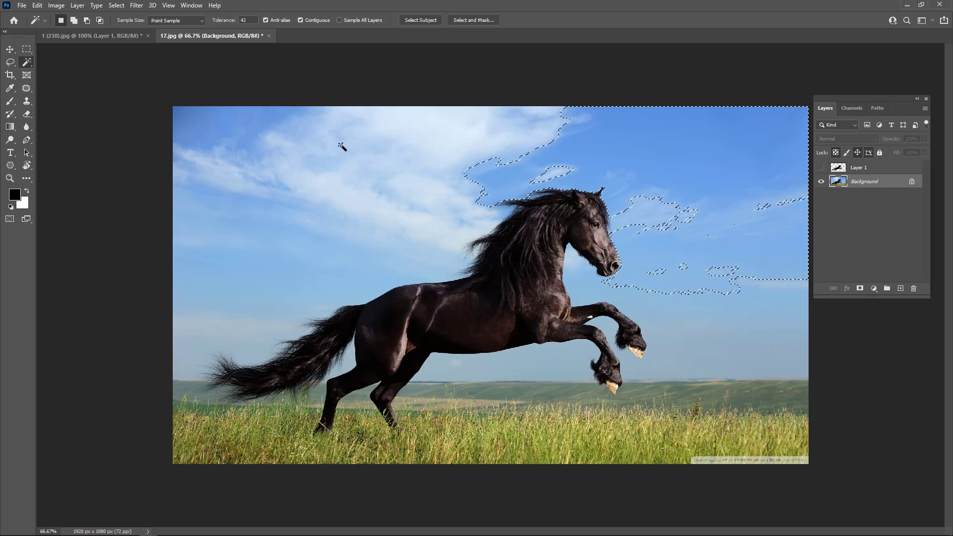
pyautogui.click(218, 121)
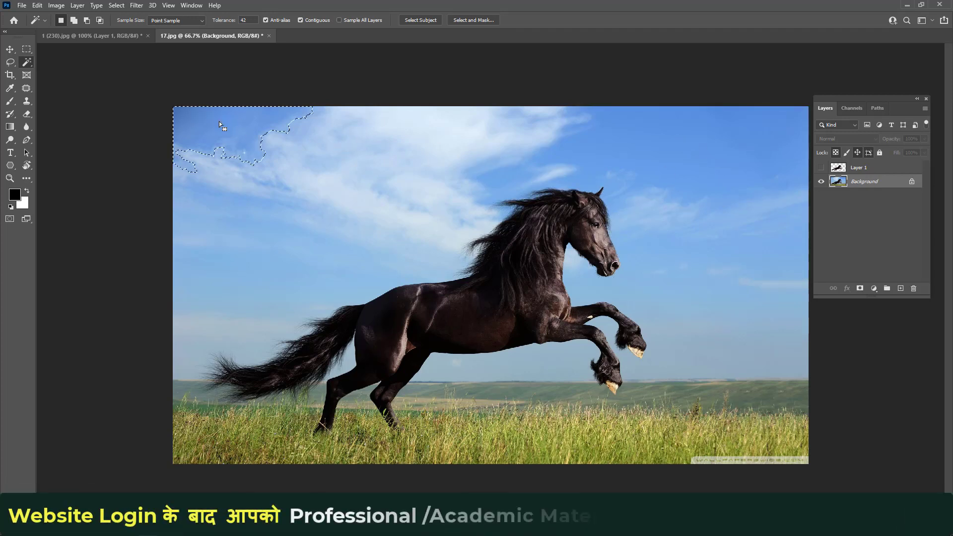
# - Select the sky above and right of the horse's head with the Magic Wand and add the upper-left sky and clouds
pyautogui.click(656, 148)
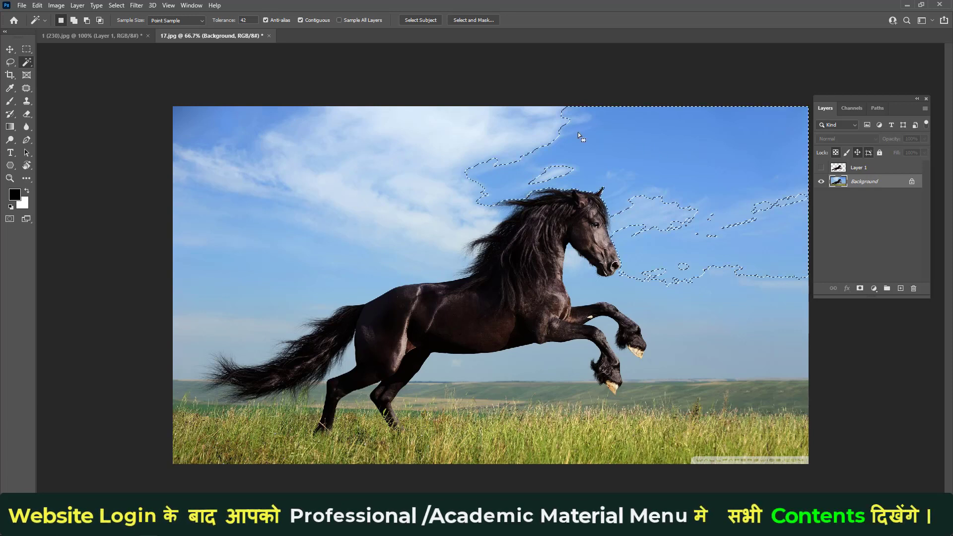
pyautogui.press('shift')
pyautogui.press('shift')
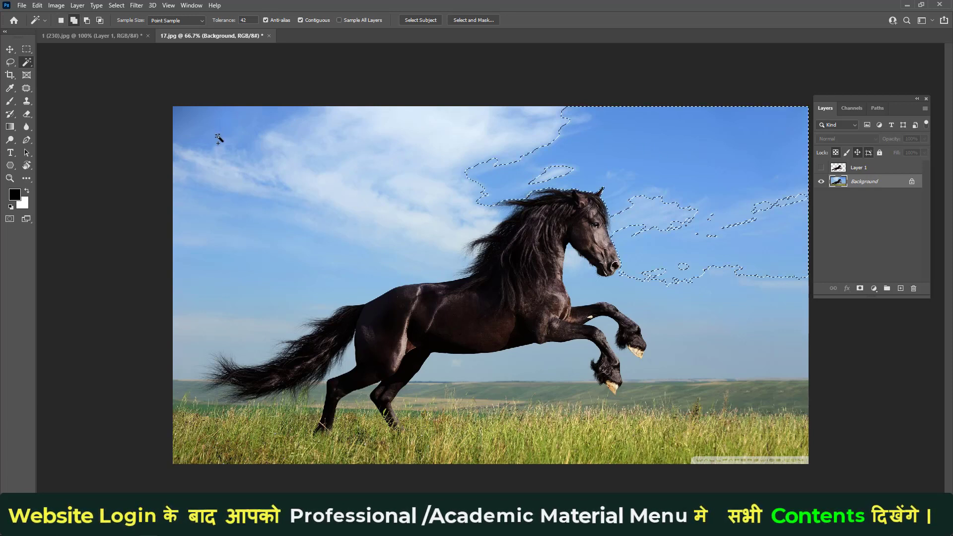
pyautogui.keyDown('shift'); pyautogui.click(232, 143); pyautogui.keyUp('shift')
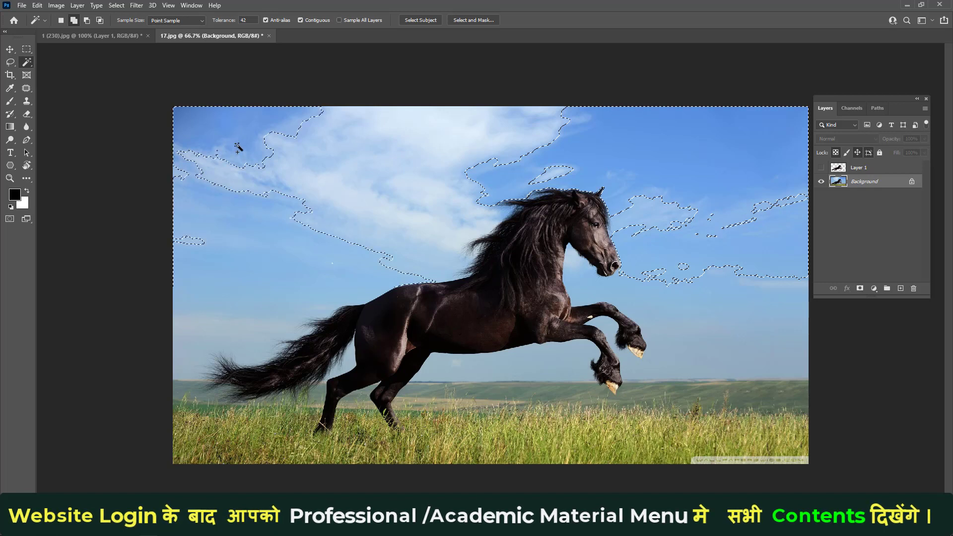
pyautogui.keyDown('shift'); pyautogui.click(355, 155); pyautogui.keyUp('shift')
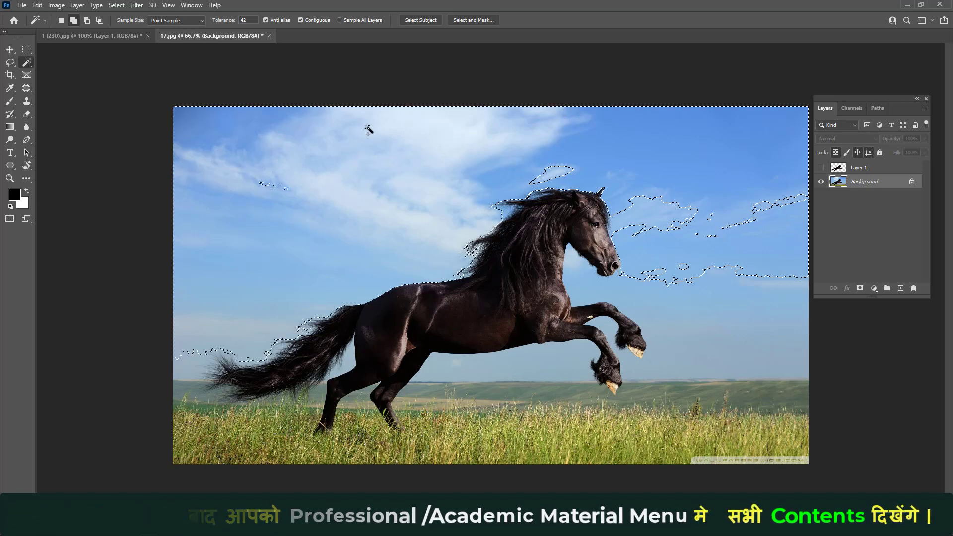
pyautogui.keyDown('shift'); pyautogui.click(265, 188); pyautogui.keyUp('shift')
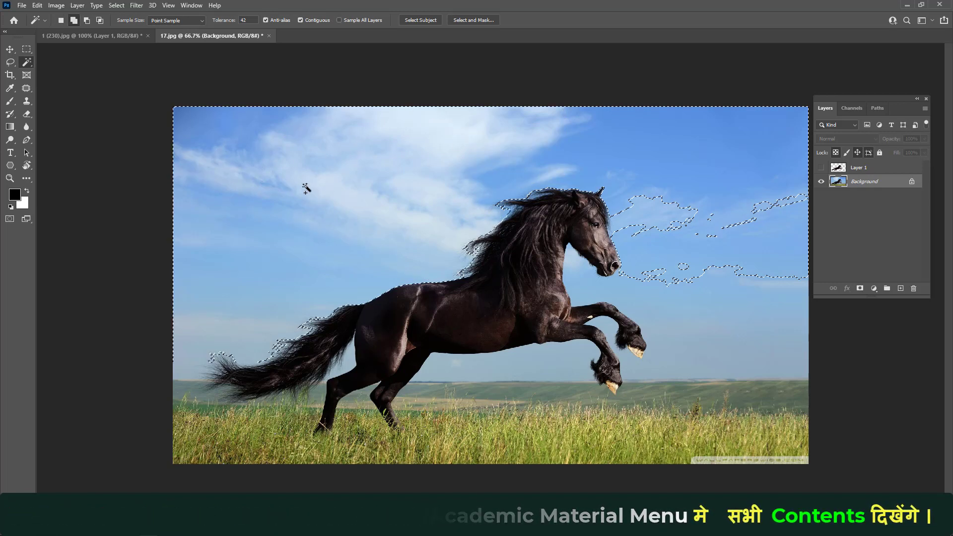
# - Add the remaining sky in front of the horse and beneath its belly down to the horizon to the selection
pyautogui.keyDown('shift'); pyautogui.click(669, 222); pyautogui.keyUp('shift')
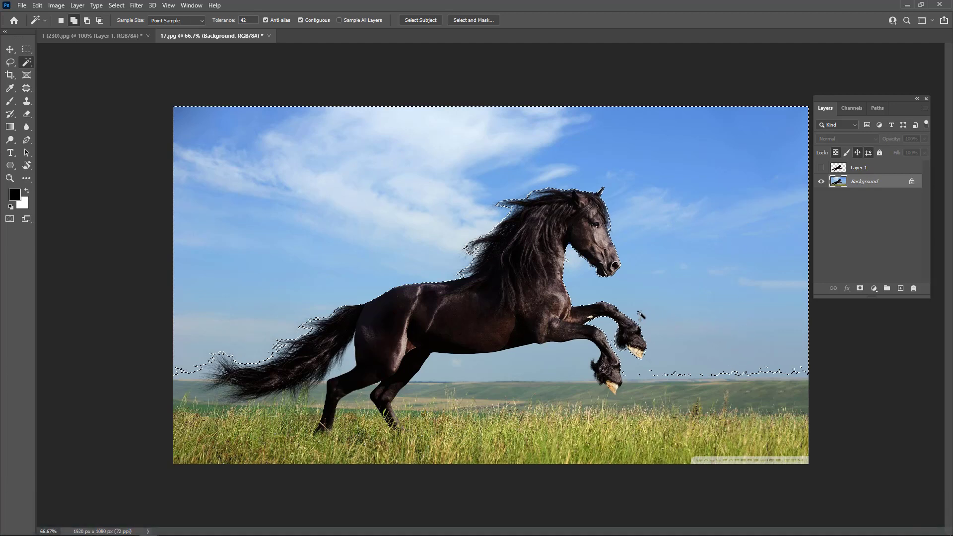
pyautogui.keyDown('shift'); pyautogui.click(526, 360); pyautogui.keyUp('shift')
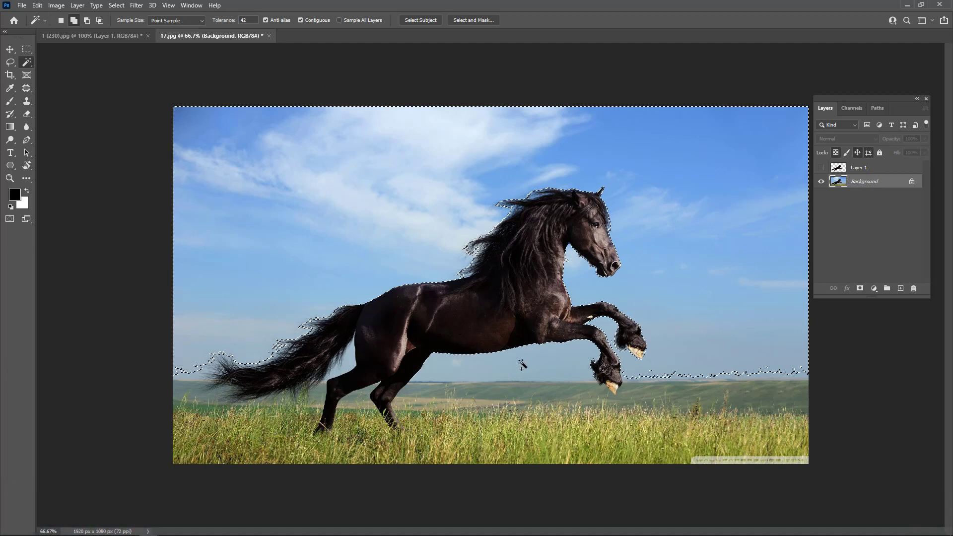
pyautogui.keyDown('shift'); pyautogui.click(446, 375); pyautogui.keyUp('shift')
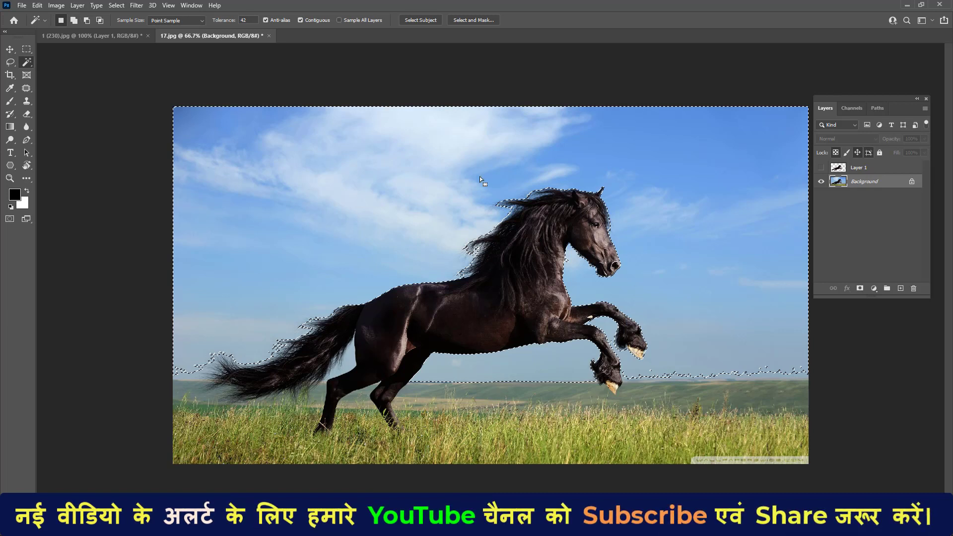
# - Set the foreground colour to red, hex d51f1f
pyautogui.click(15, 198)
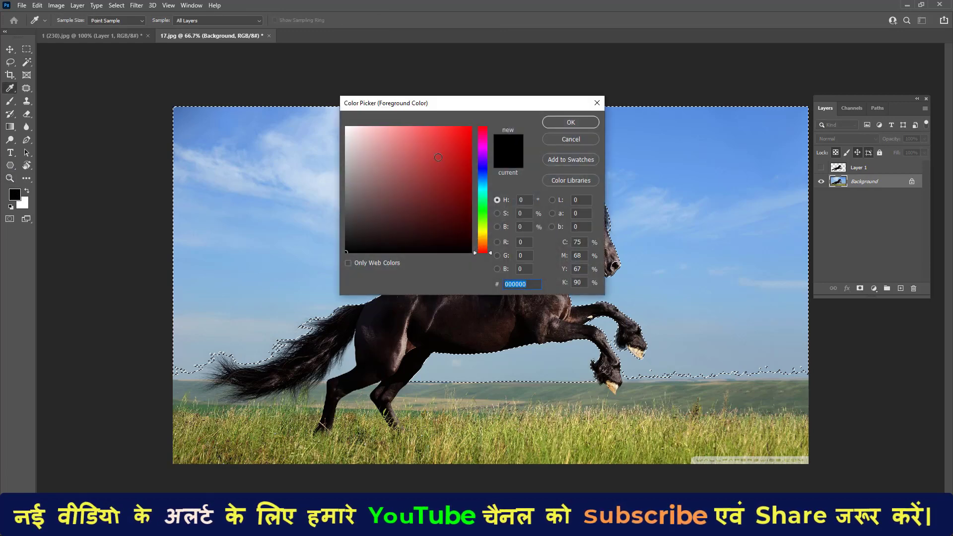
pyautogui.click(456, 138)
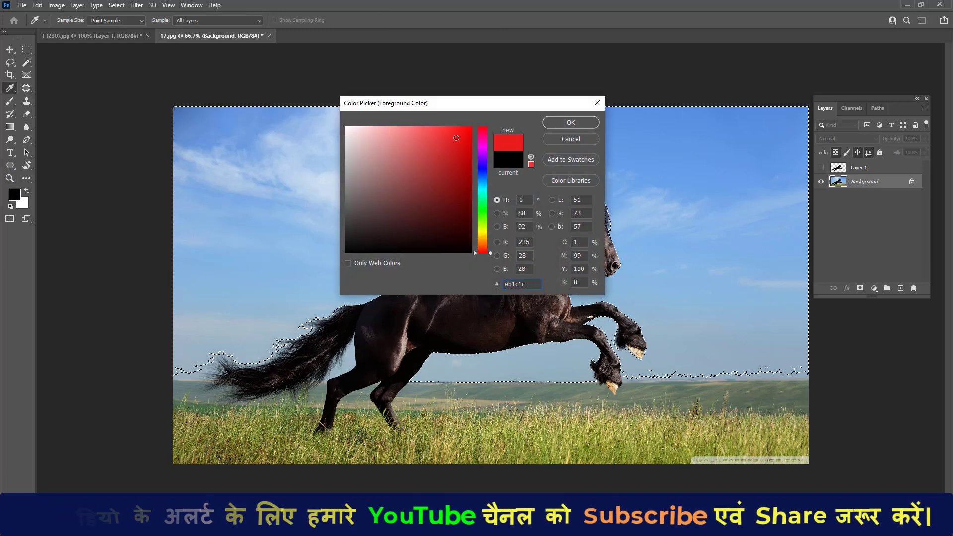
pyautogui.moveTo(456, 138); pyautogui.dragTo(453, 147)
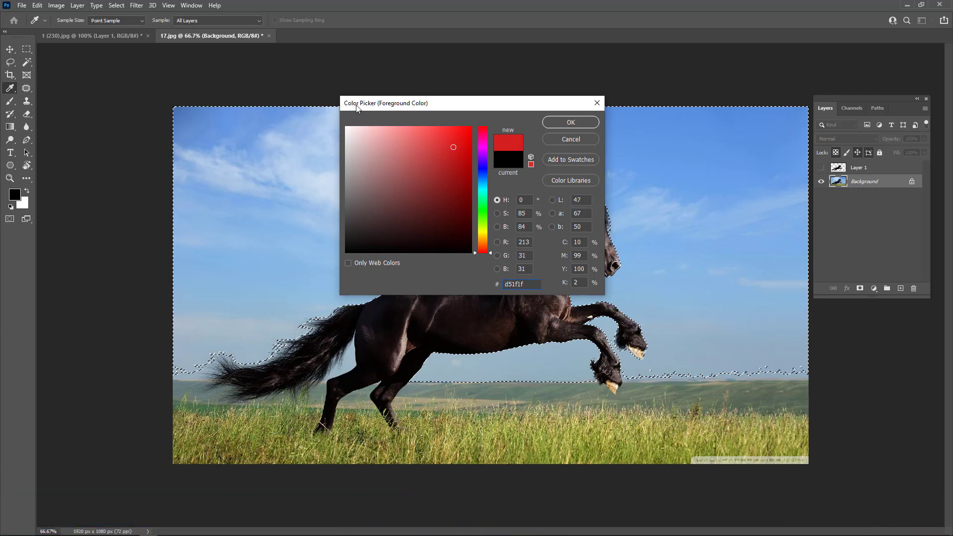
pyautogui.click(564, 123)
# - Set the background colour to a medium green
pyautogui.click(28, 205)
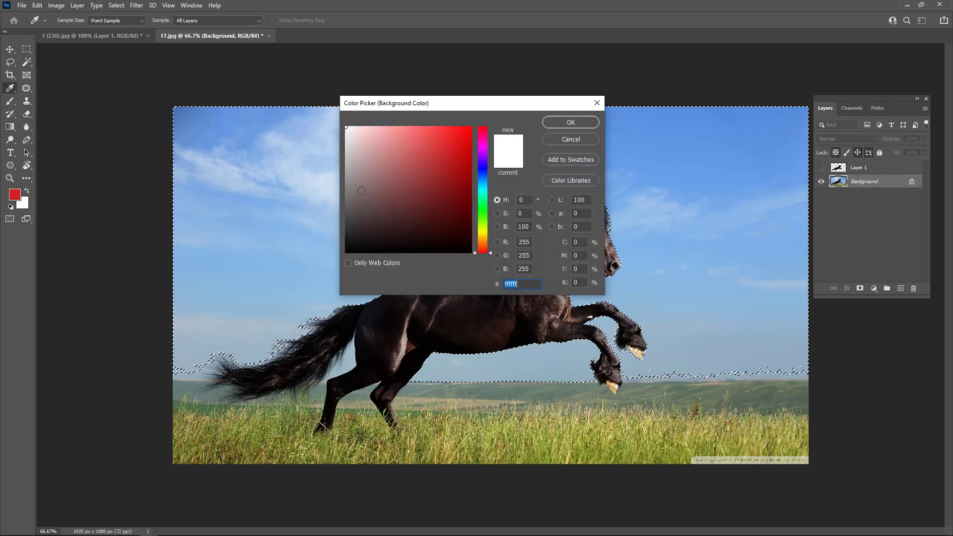
pyautogui.click(426, 176)
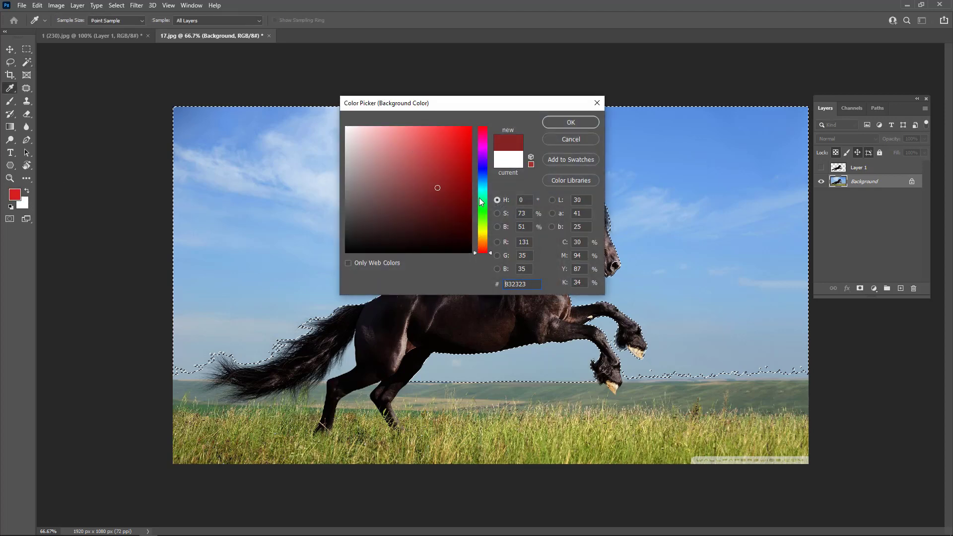
pyautogui.click(483, 212)
pyautogui.click(462, 170)
pyautogui.moveTo(462, 171)
pyautogui.mouseDown()
pyautogui.moveTo(463, 162)
pyautogui.moveTo(460, 174)
pyautogui.mouseUp()
pyautogui.click(568, 123)
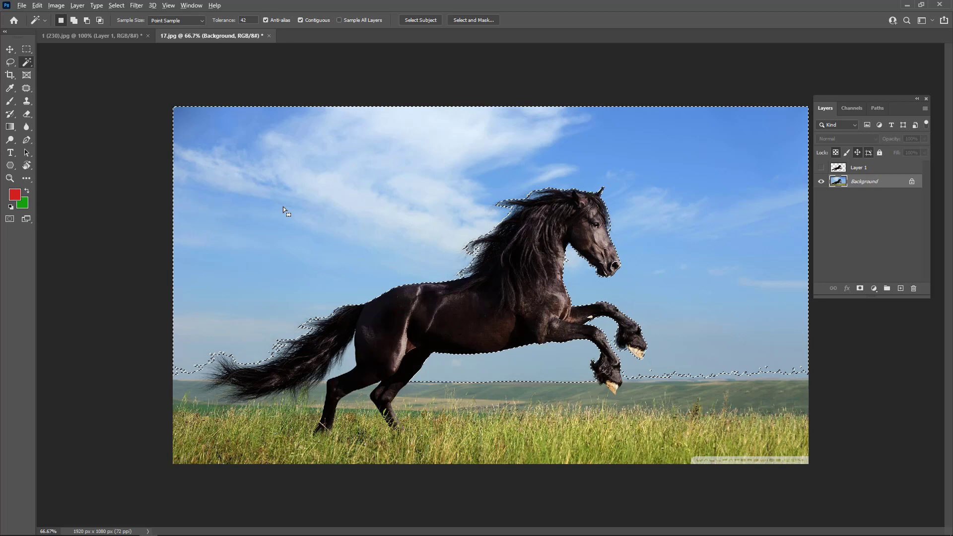
# - Fill the selected sky with the red foreground colour and replace that fill with the green background colour
pyautogui.hotkey('alt', 'BackSpace')
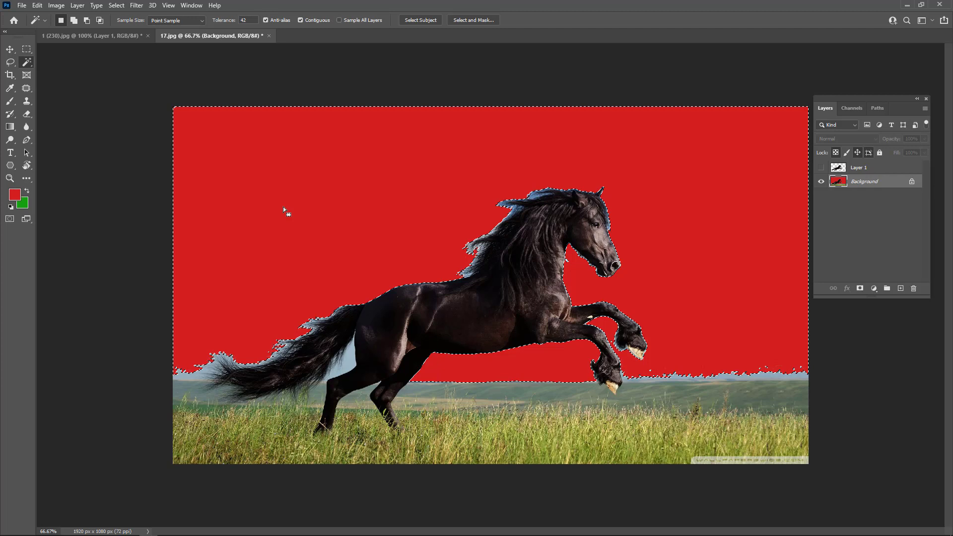
pyautogui.hotkey('ctrl', 'BackSpace')
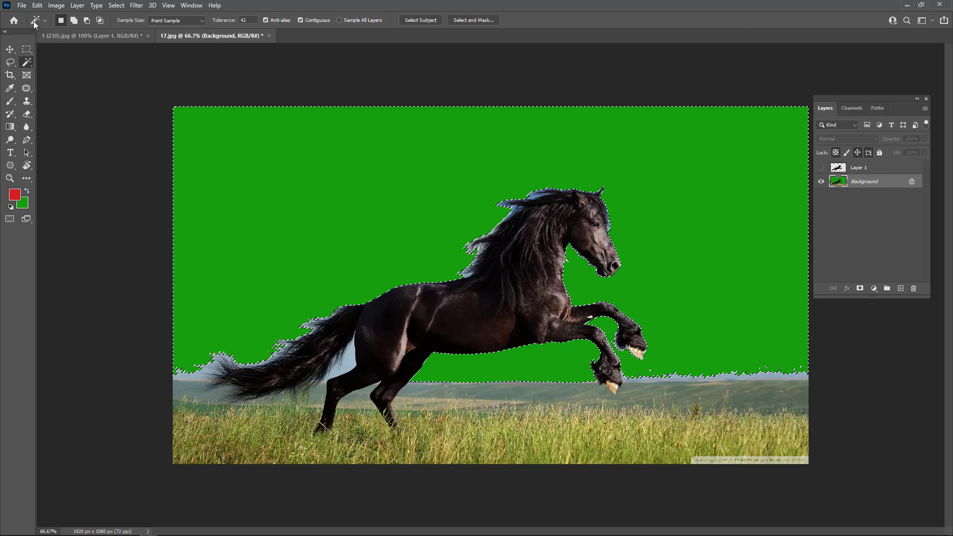
pyautogui.rightClick(27, 63)
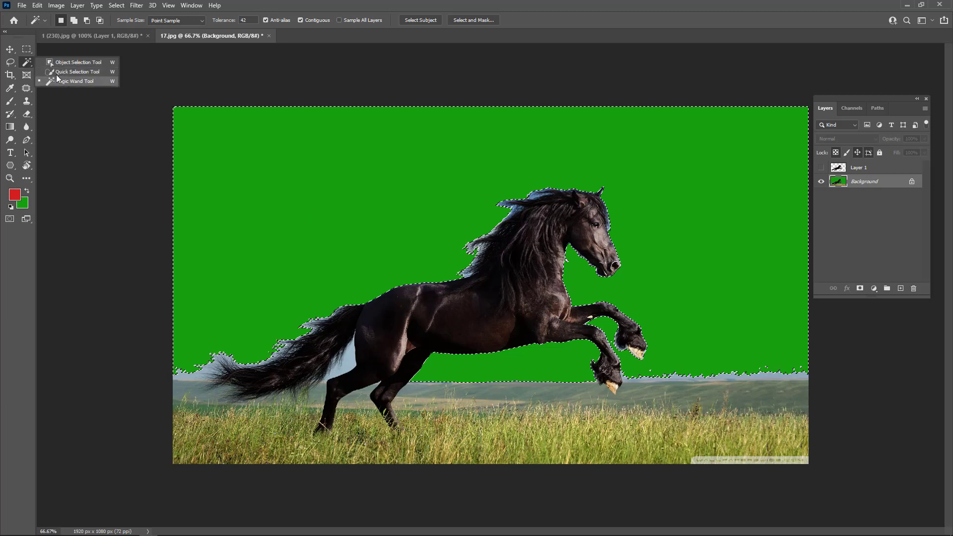
pyautogui.click(27, 62)
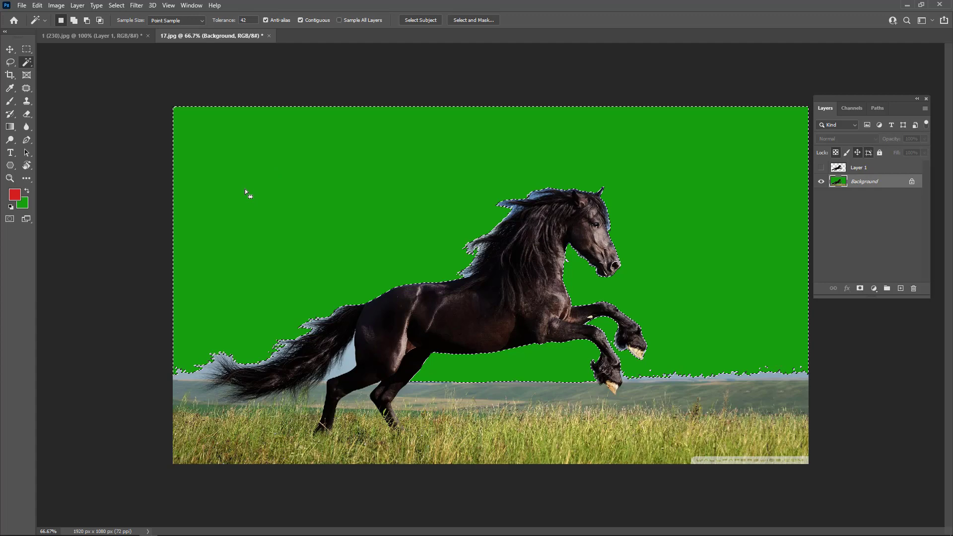
# - Alternate the sky fill between foreground red and background green, finish with green, and clear the selection
pyautogui.hotkey('alt', 'BackSpace')
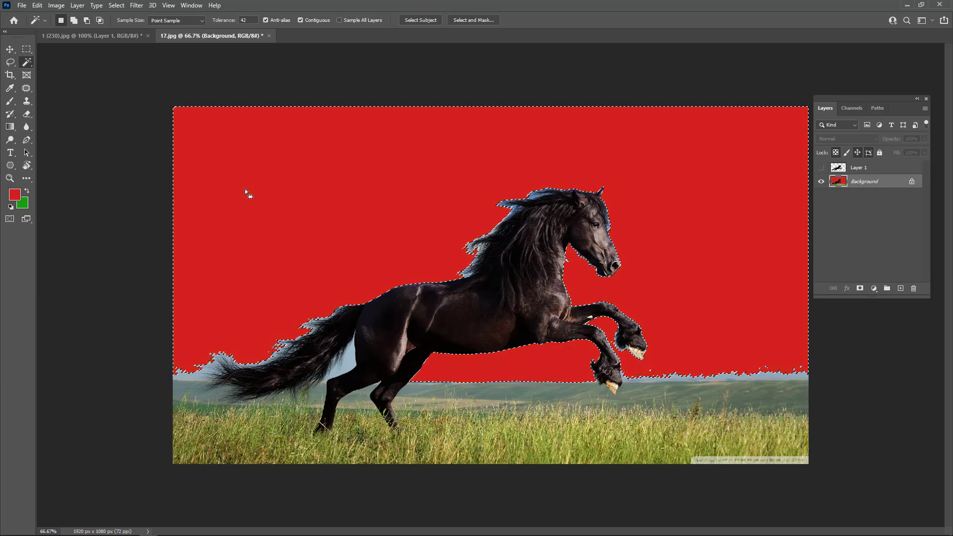
pyautogui.hotkey('ctrl', 'BackSpace')
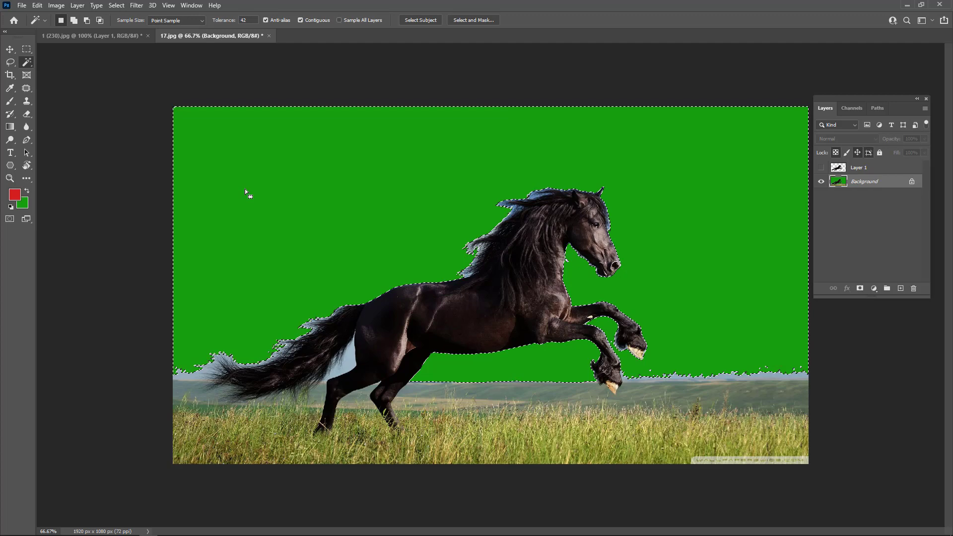
pyautogui.hotkey('alt', 'BackSpace')
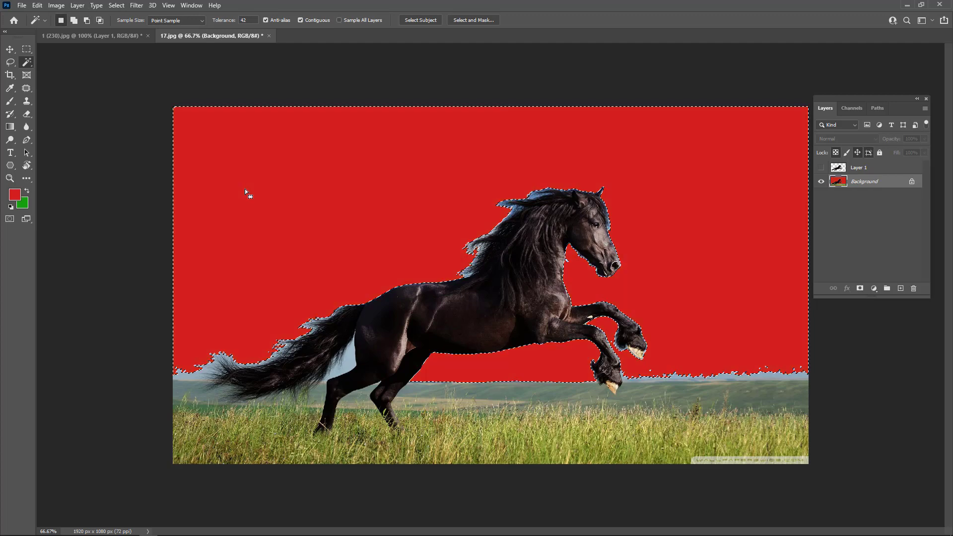
pyautogui.hotkey('ctrl', 'BackSpace')
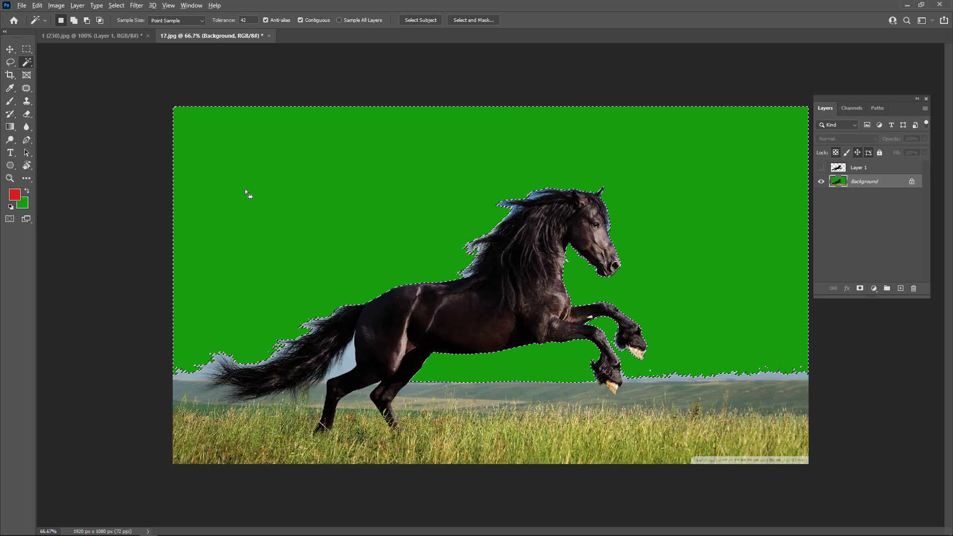
pyautogui.hotkey('alt', 'BackSpace')
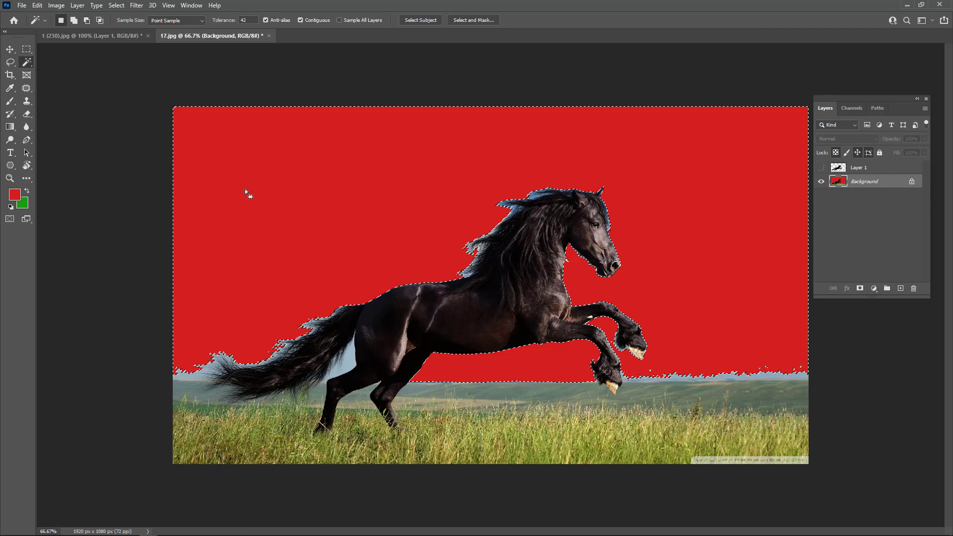
pyautogui.hotkey('ctrl', 'BackSpace')
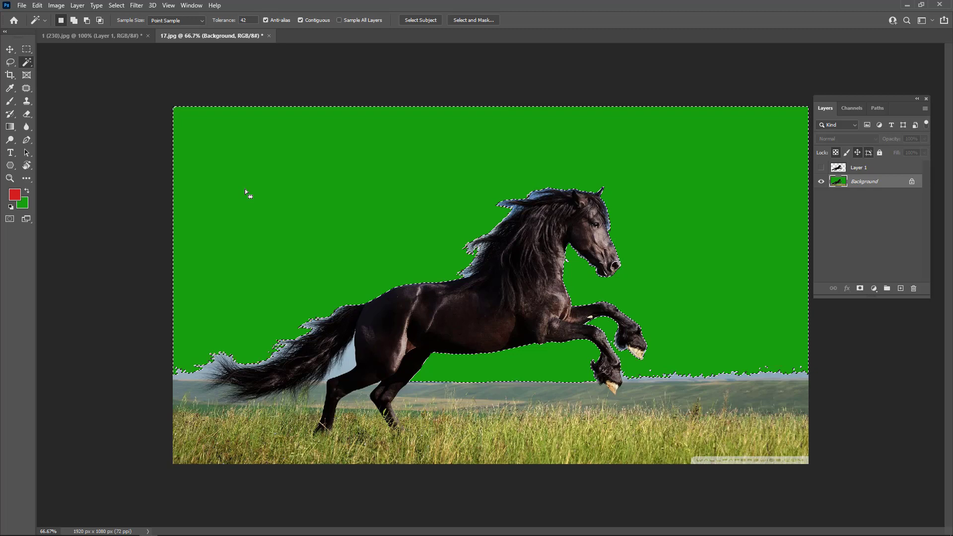
pyautogui.hotkey('ctrl', 'd')
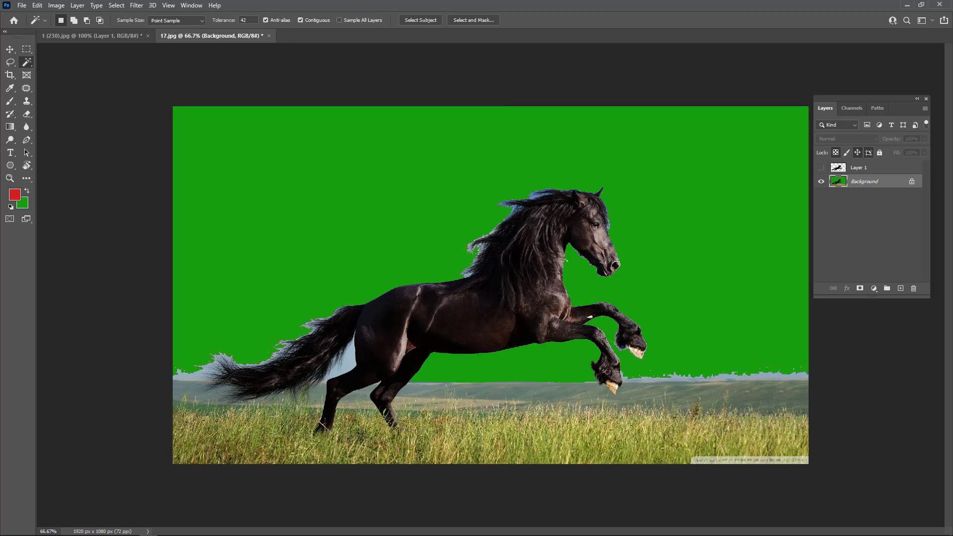
# - Try the Magic Wand on the green sky, add the patch beneath the horse's belly and the grass, and clear the selection
pyautogui.rightClick(27, 62)
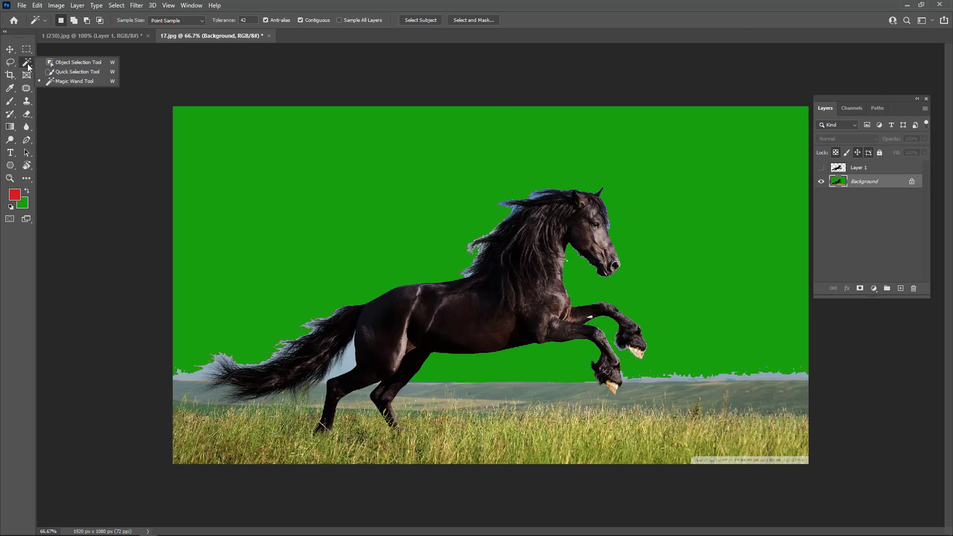
pyautogui.click(71, 81)
pyautogui.click(255, 151)
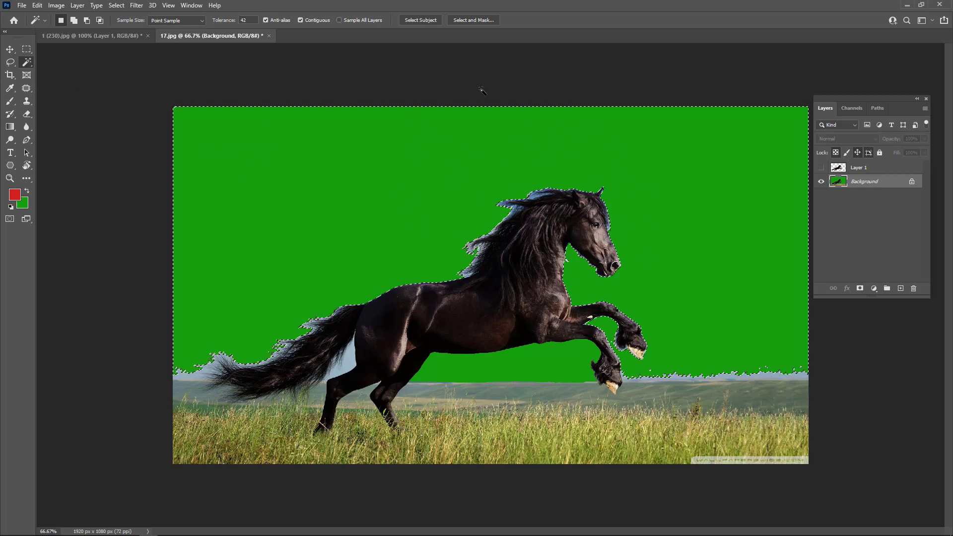
pyautogui.keyDown('shift'); pyautogui.click(503, 373); pyautogui.keyUp('shift')
pyautogui.keyDown('shift'); pyautogui.click(528, 407); pyautogui.keyUp('shift')
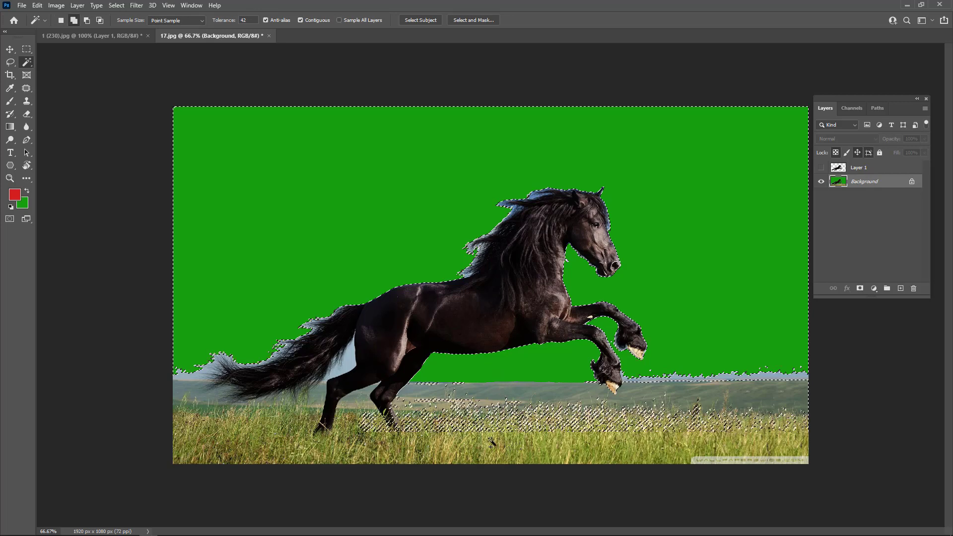
pyautogui.keyDown('shift'); pyautogui.click(223, 437); pyautogui.keyUp('shift')
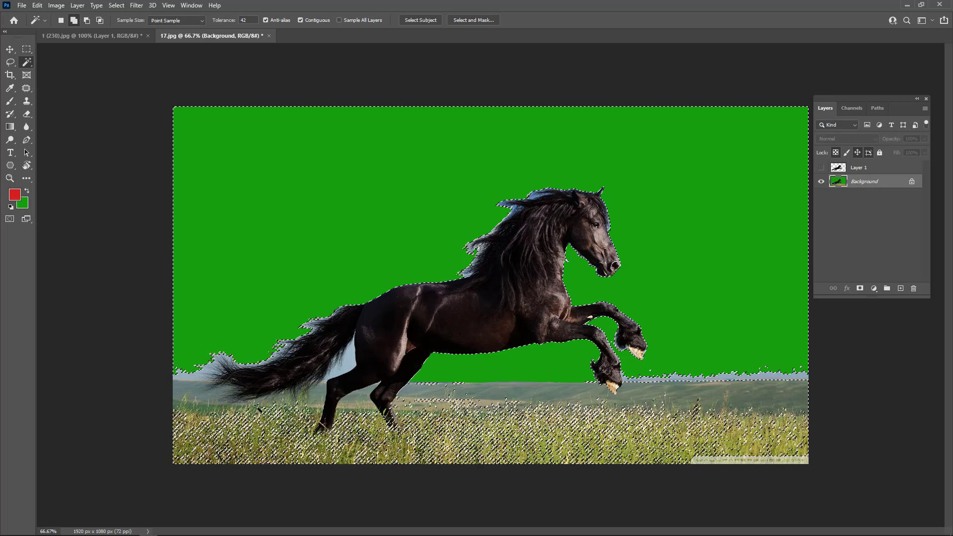
pyautogui.hotkey('ctrl', 'd')
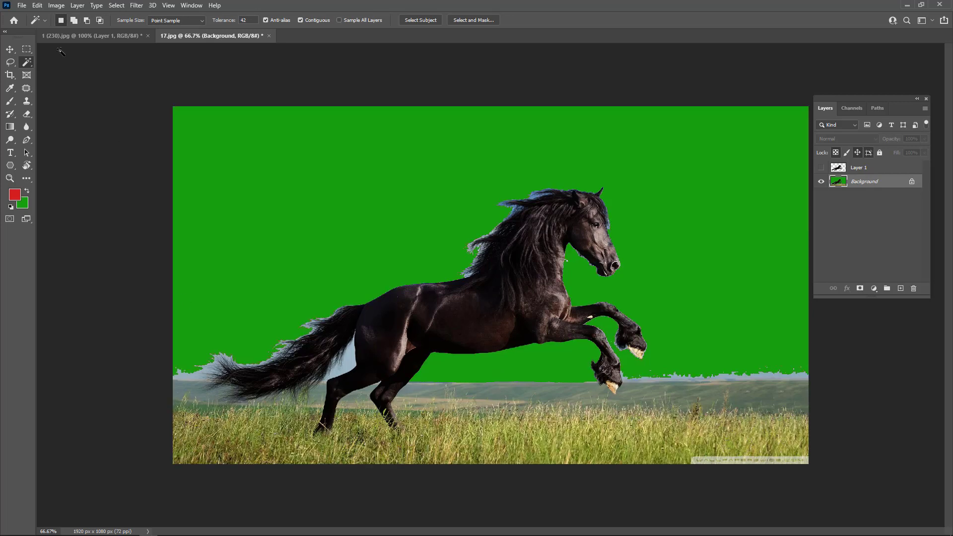
# - Open the image 53 from the Wallpaper folder, browsing the files as thumbnails
pyautogui.rightClick(27, 69)
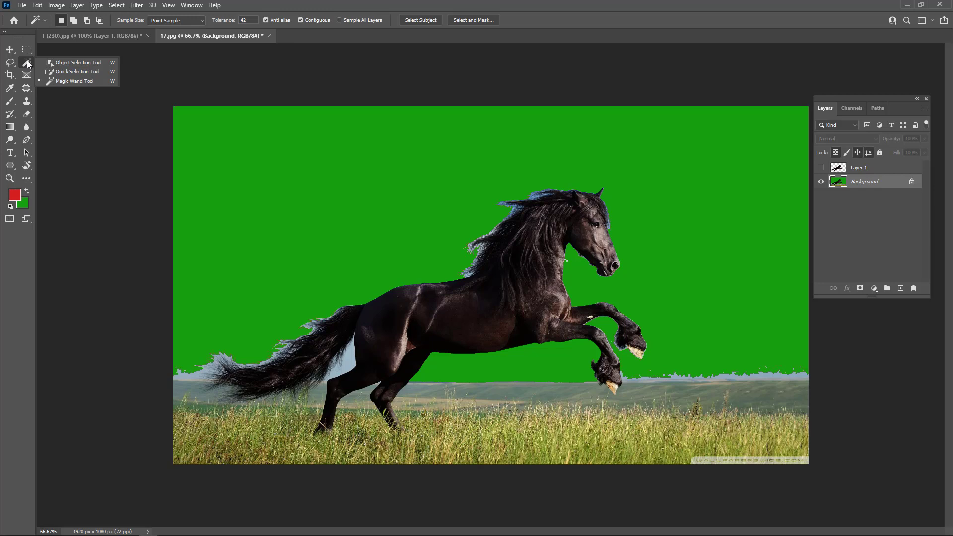
pyautogui.click(94, 44)
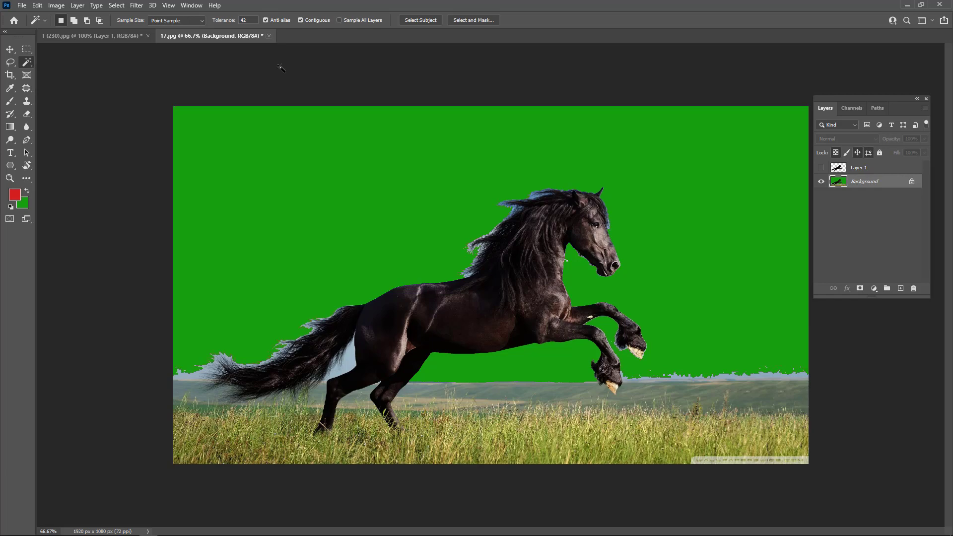
pyautogui.hotkey('ctrl', 'o')
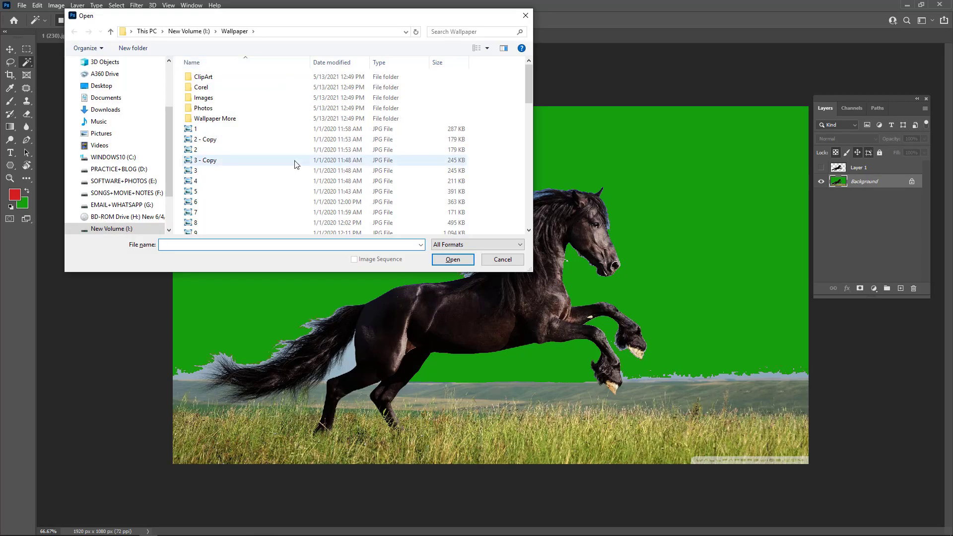
pyautogui.scroll(5, 298, 164)
pyautogui.scroll(1, 298, 163)
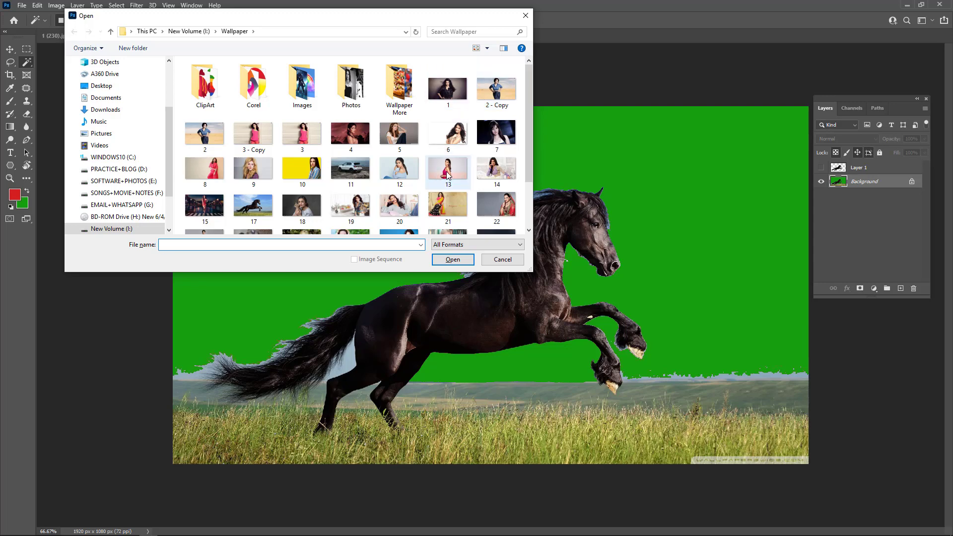
pyautogui.scroll(-5, 451, 181)
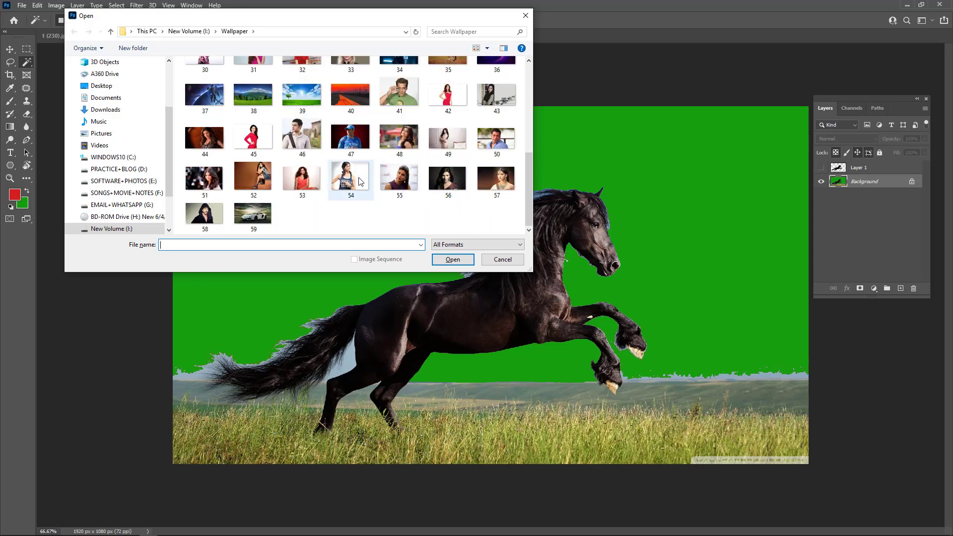
pyautogui.doubleClick(318, 181)
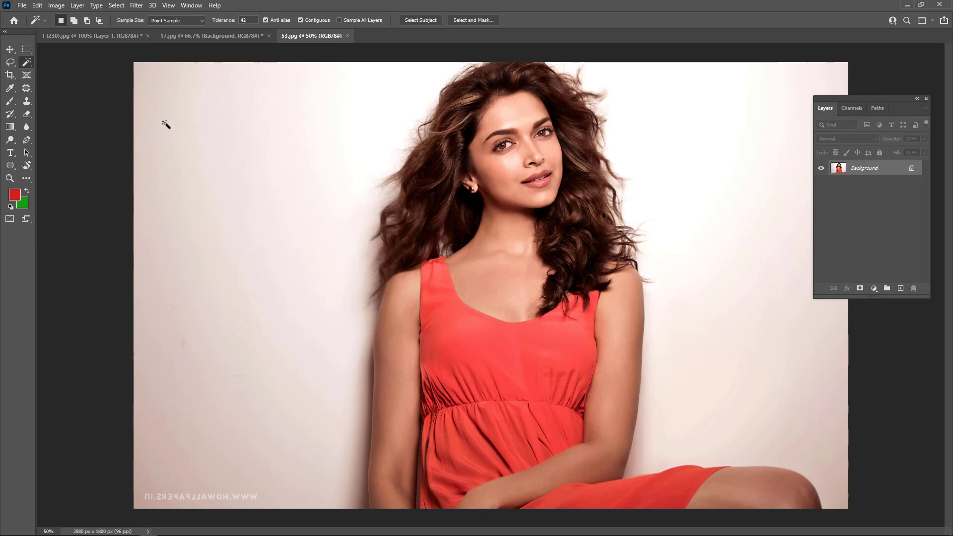
# - Try the Magic Wand twice at tolerance 42 on the pale wall beside the woman's hair, clearing the selection each time
pyautogui.rightClick(28, 63)
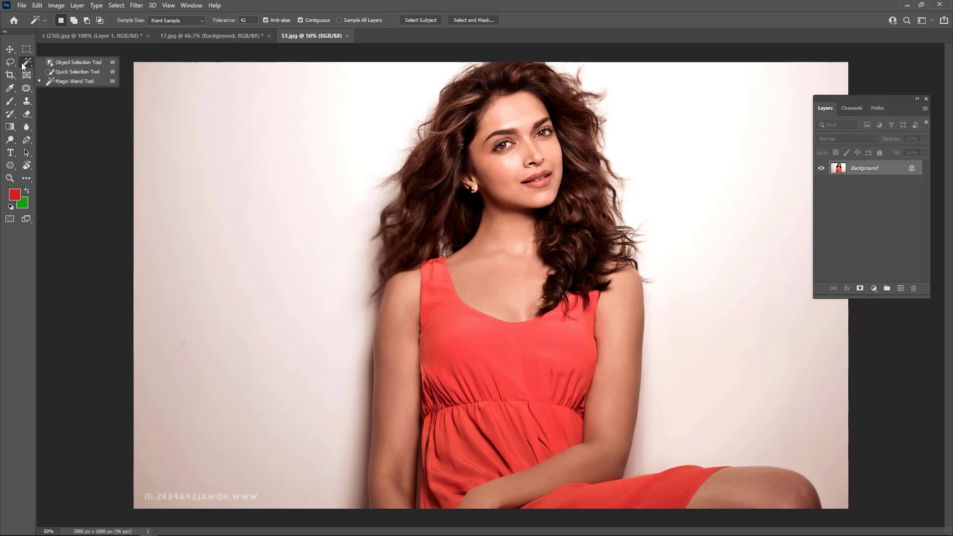
pyautogui.click(55, 84)
pyautogui.click(190, 127)
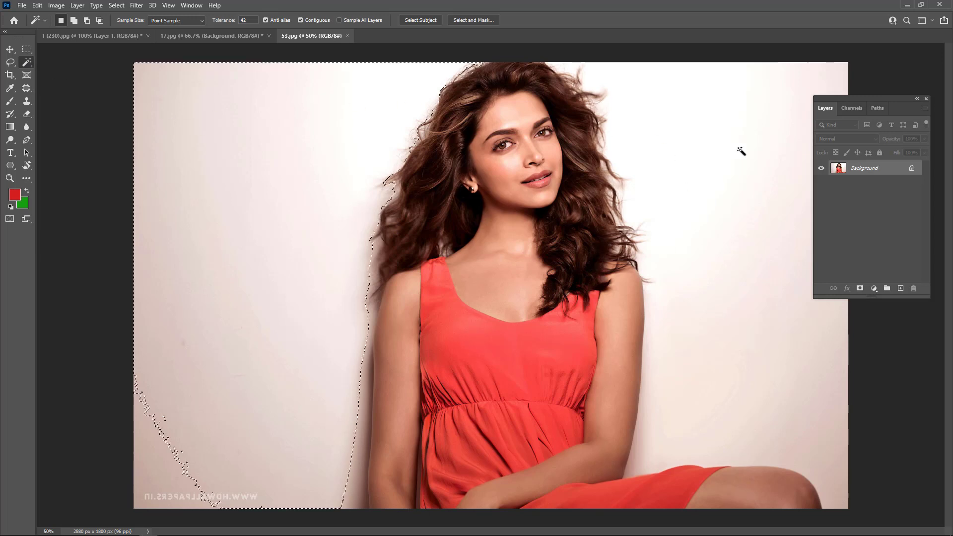
pyautogui.hotkey('ctrl', 'd')
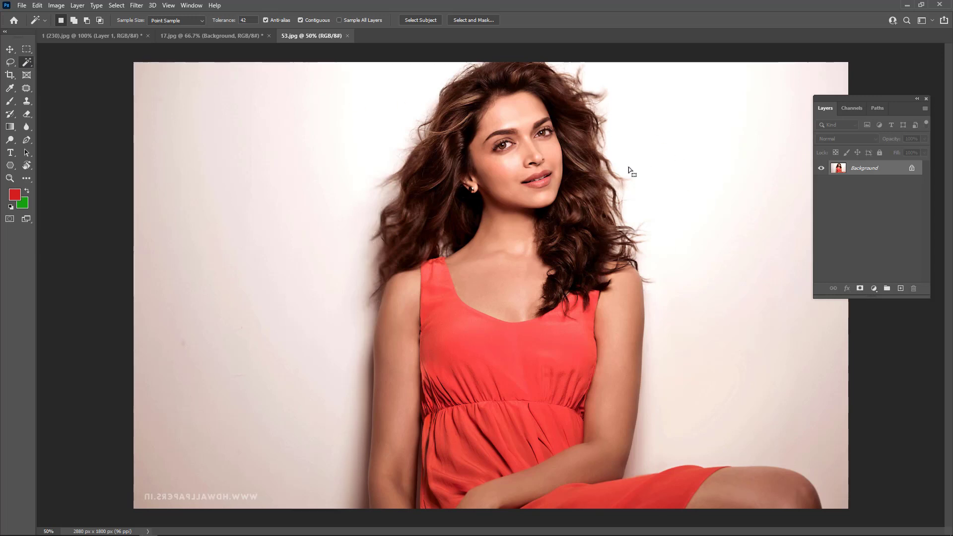
pyautogui.click(234, 169)
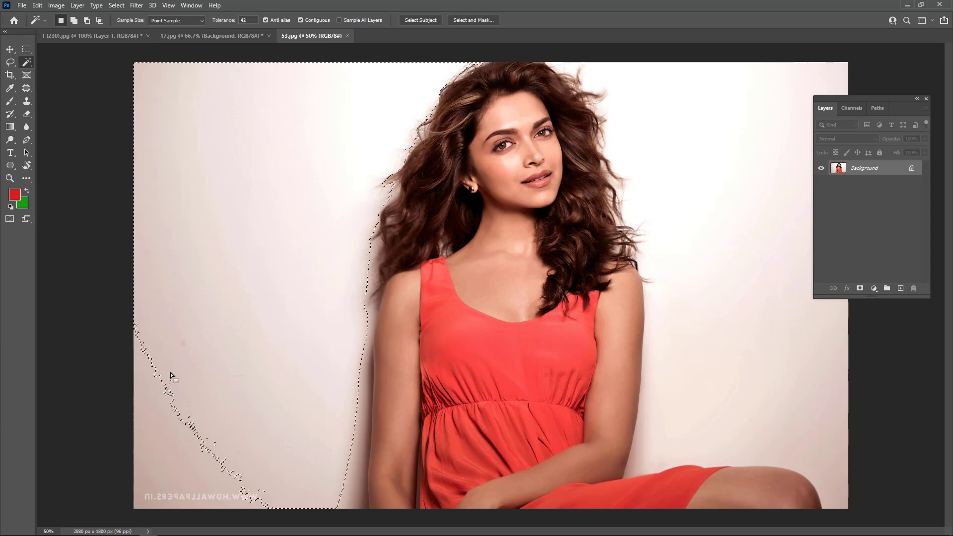
pyautogui.hotkey('ctrl', 'd')
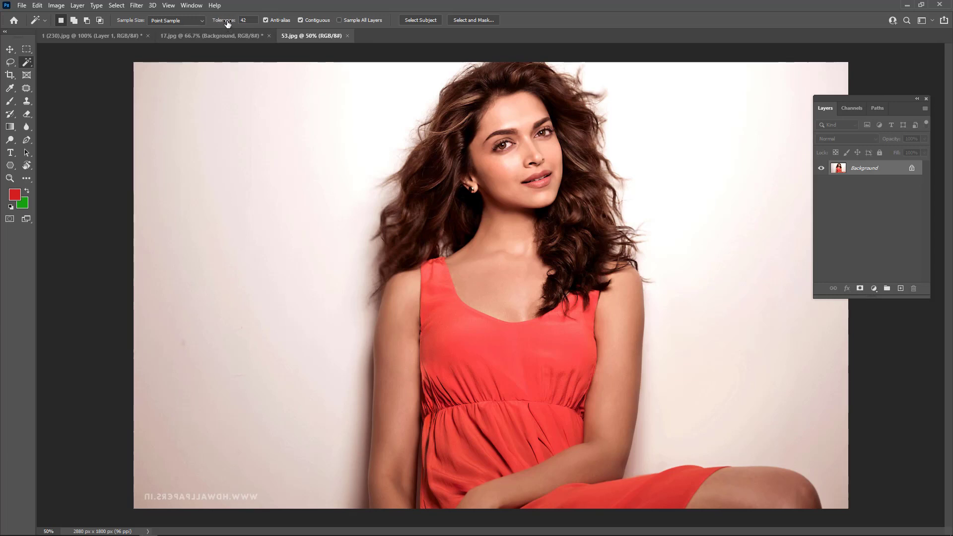
# - Lower the Magic Wand tolerance to 2 and sample the pale wall at the picture's upper left
pyautogui.moveTo(228, 23); pyautogui.dragTo(207, 22)
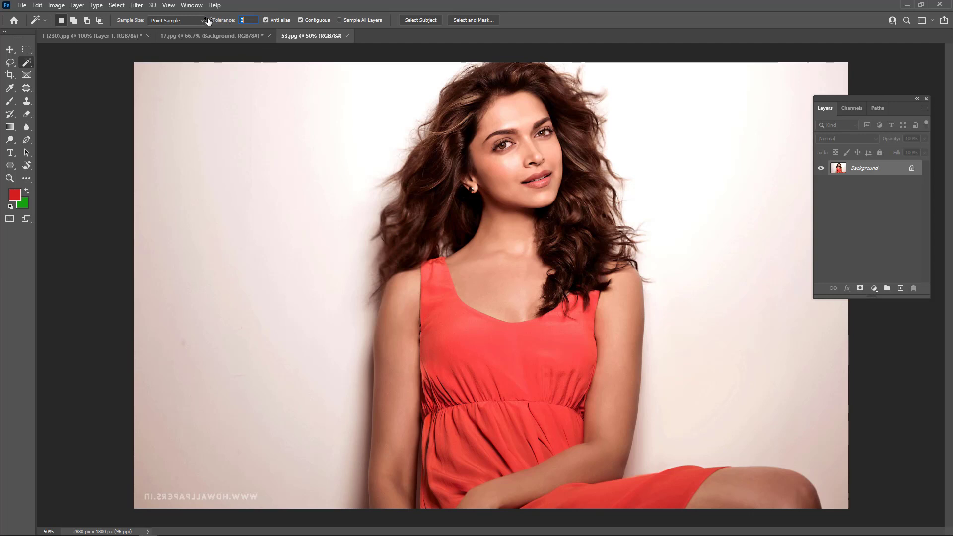
pyautogui.click(232, 145)
pyautogui.click(282, 130)
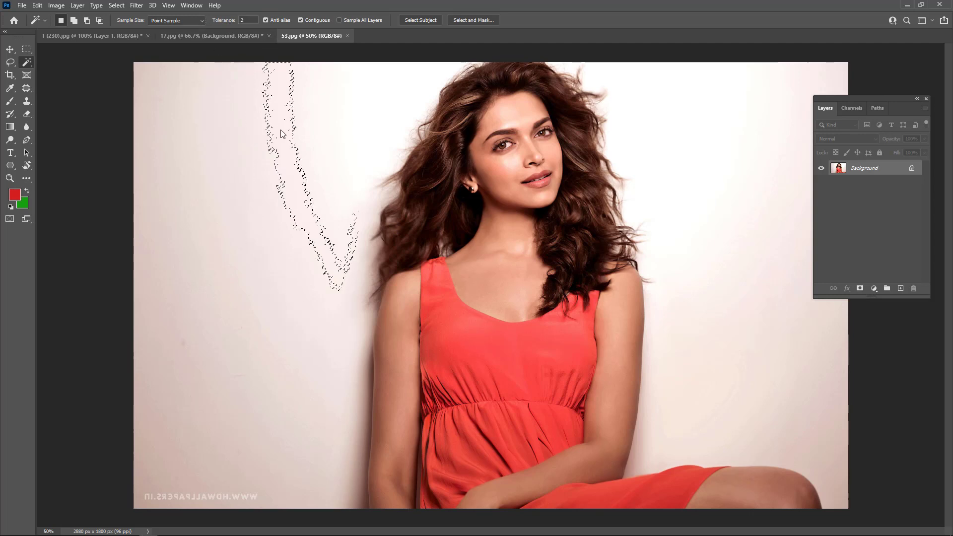
# - Try the Magic Wand at tolerance 2 on two spots of the pale wall beside the woman, clearing the selection each time
pyautogui.click(322, 127)
pyautogui.hotkey('ctrl', 'd')
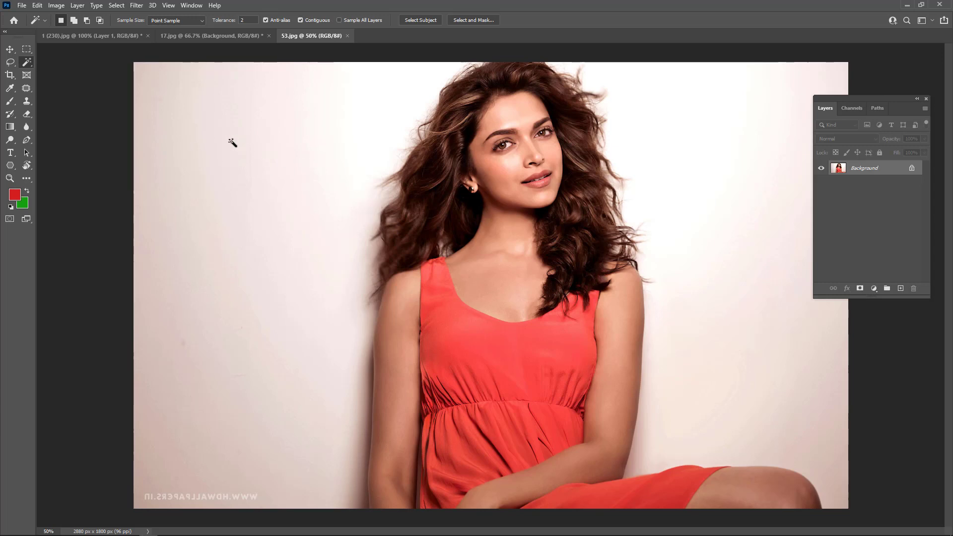
pyautogui.click(220, 112)
pyautogui.hotkey('ctrl', 'd')
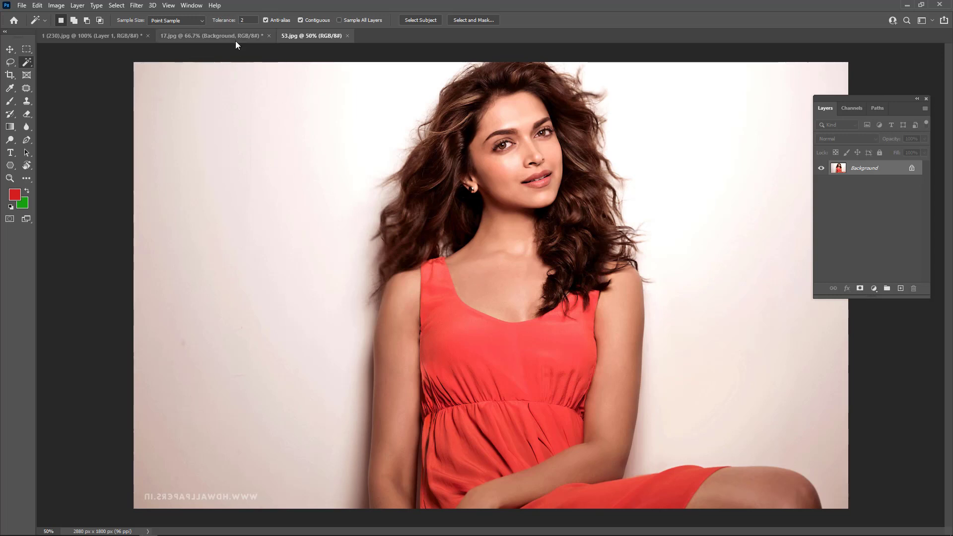
# - Raise the Magic Wand tolerance to 66, sample the pale wall left of the woman, and clear the selection
pyautogui.moveTo(222, 22); pyautogui.dragTo(252, 24)
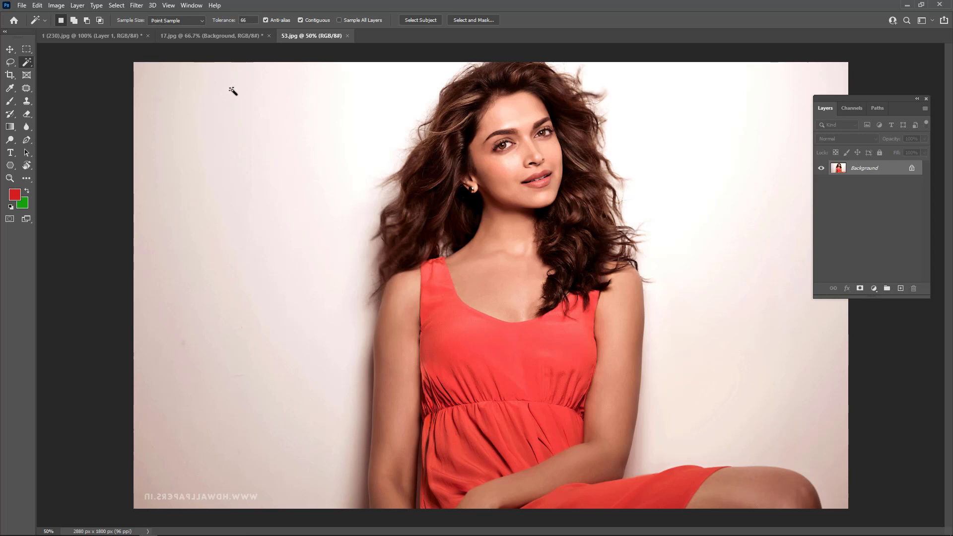
pyautogui.click(193, 124)
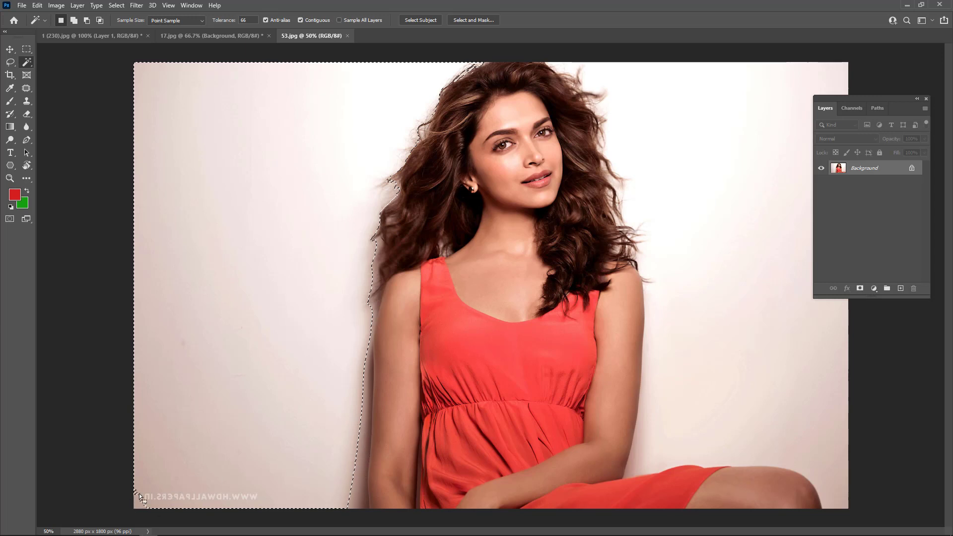
pyautogui.hotkey('ctrl', 'd')
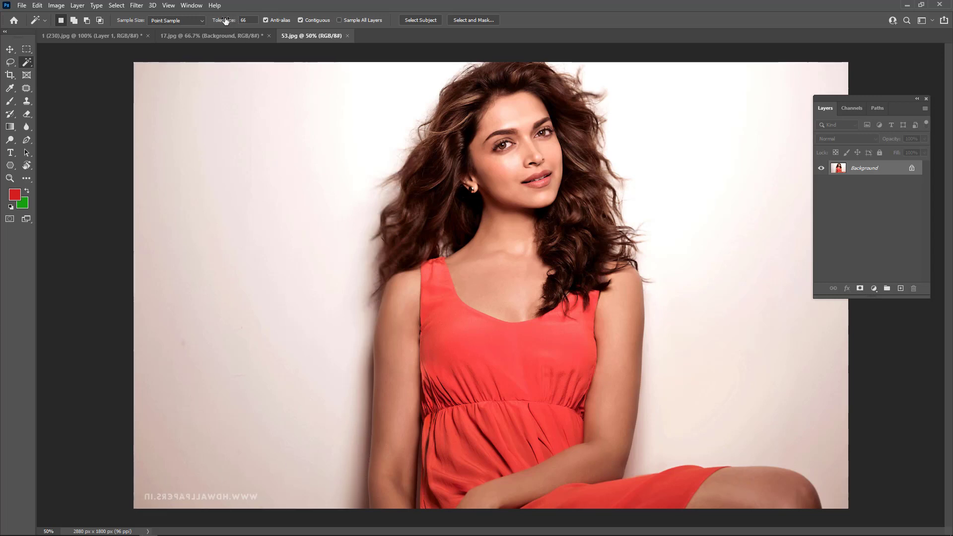
# - Raise the Magic Wand tolerance to 123 and select the pale wall on both sides of the woman
pyautogui.moveTo(223, 22); pyautogui.dragTo(252, 25)
pyautogui.click(214, 169)
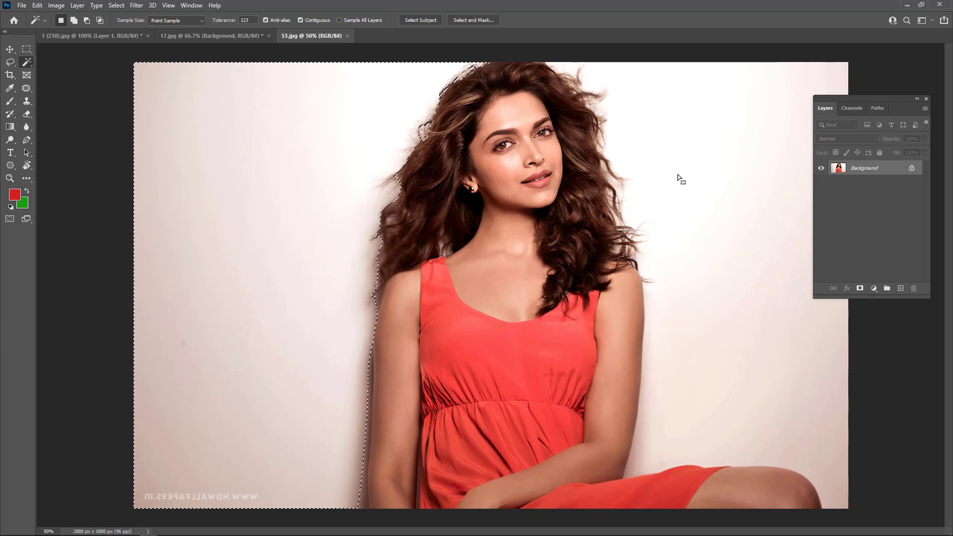
pyautogui.keyDown('shift'); pyautogui.click(694, 162); pyautogui.keyUp('shift')
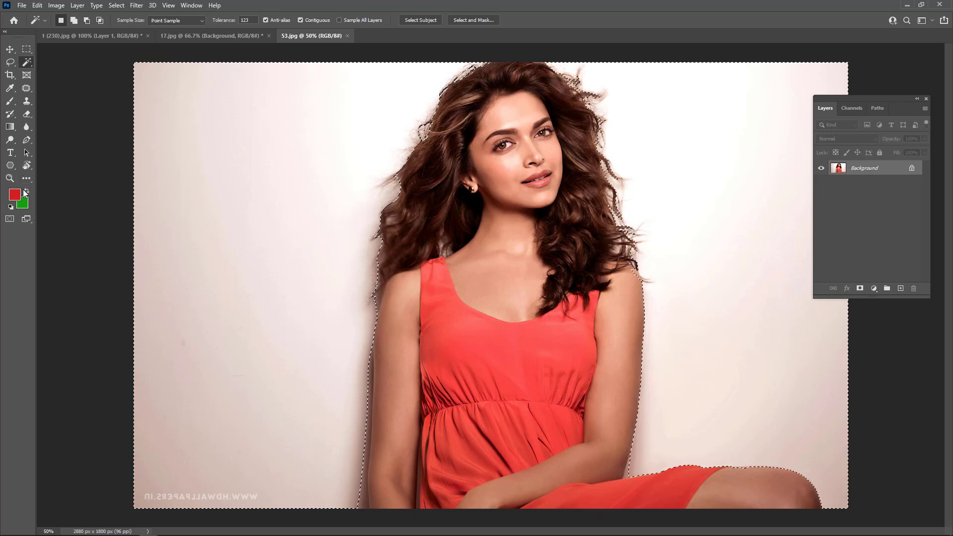
# - Fill the selected wall with the red foreground colour, replace it with the green background colour, and clear the selection
pyautogui.hotkey('alt', 'BackSpace')
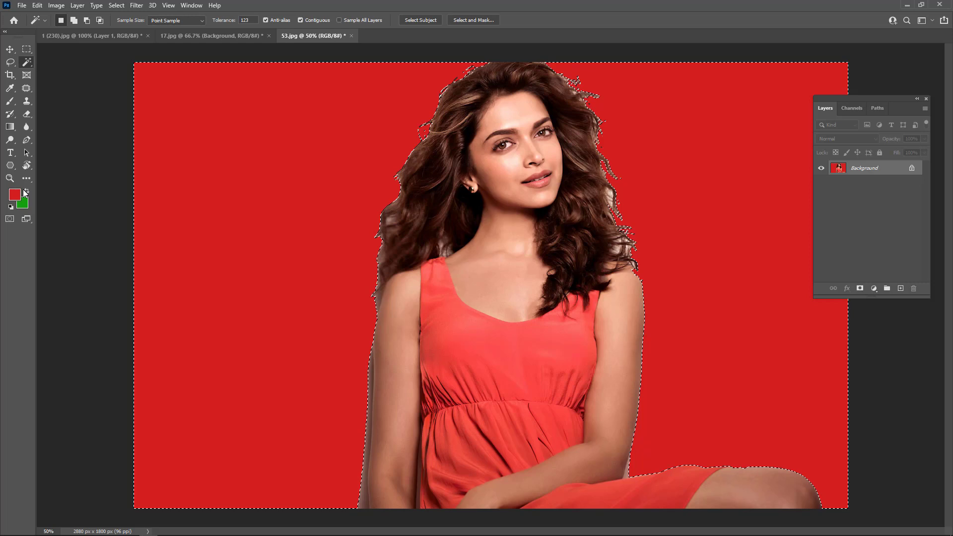
pyautogui.hotkey('ctrl', 'BackSpace')
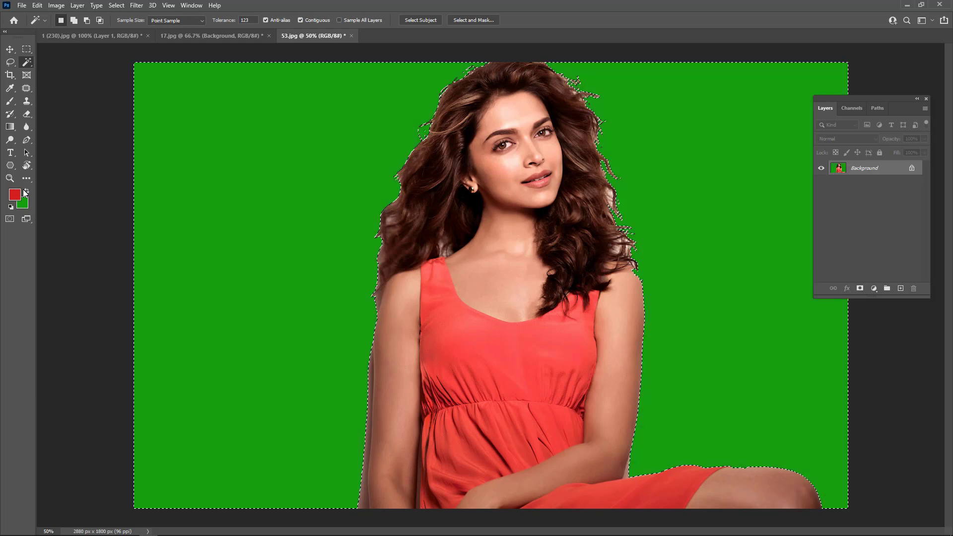
pyautogui.hotkey('ctrl', 'd')
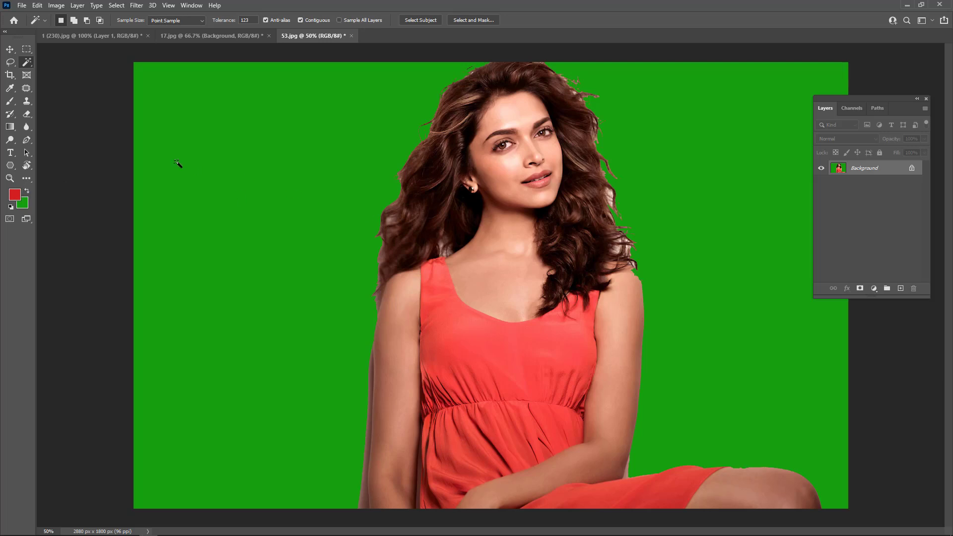
pyautogui.rightClick(26, 66)
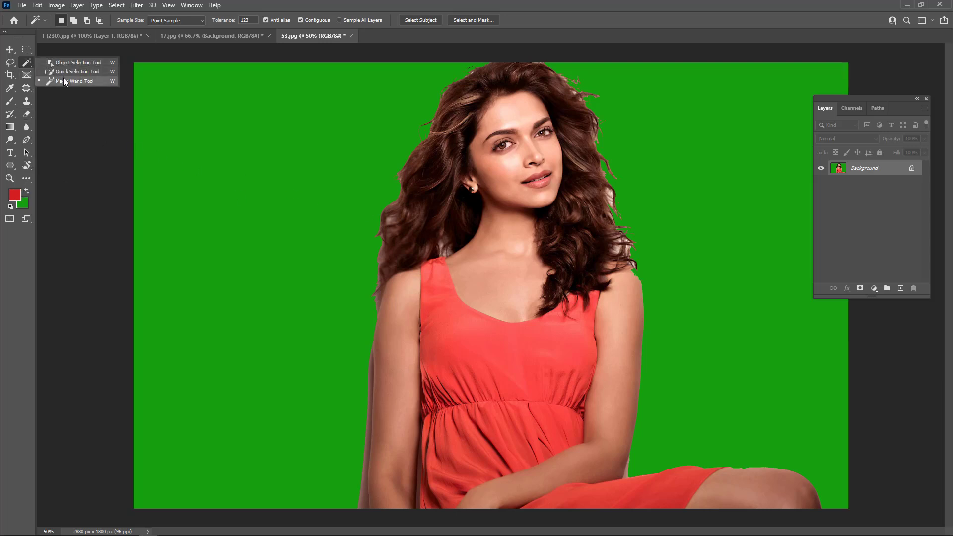
pyautogui.click(30, 67)
pyautogui.rightClick(25, 66)
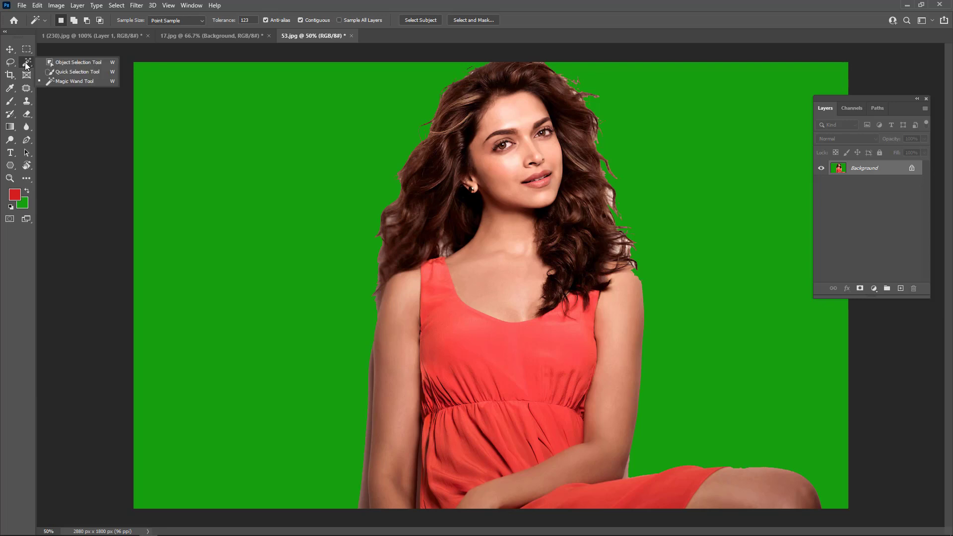
pyautogui.click(25, 66)
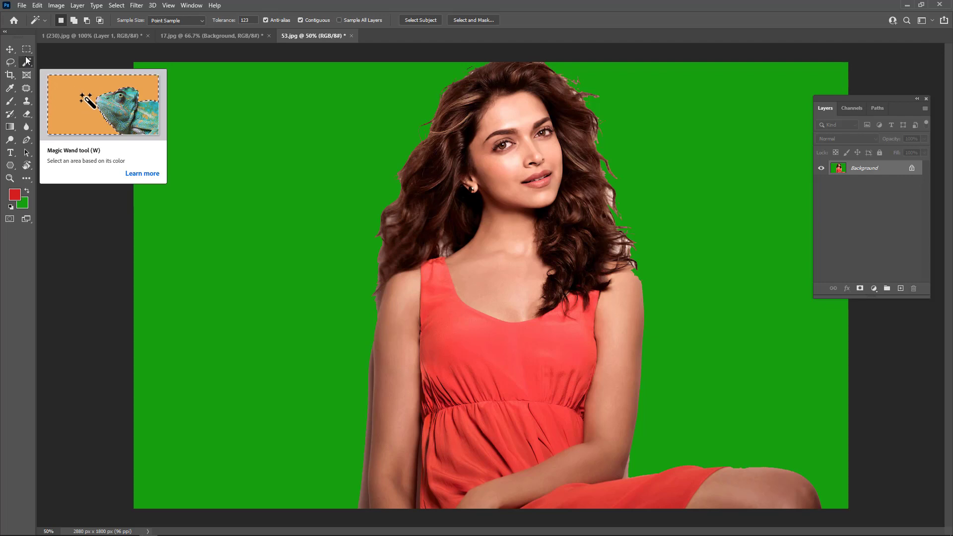
pyautogui.rightClick(32, 62)
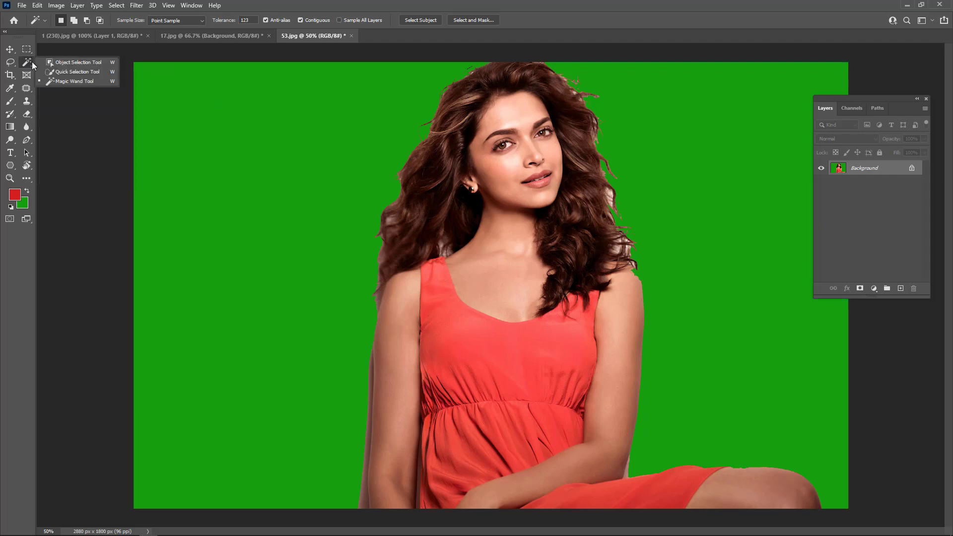
pyautogui.click(30, 60)
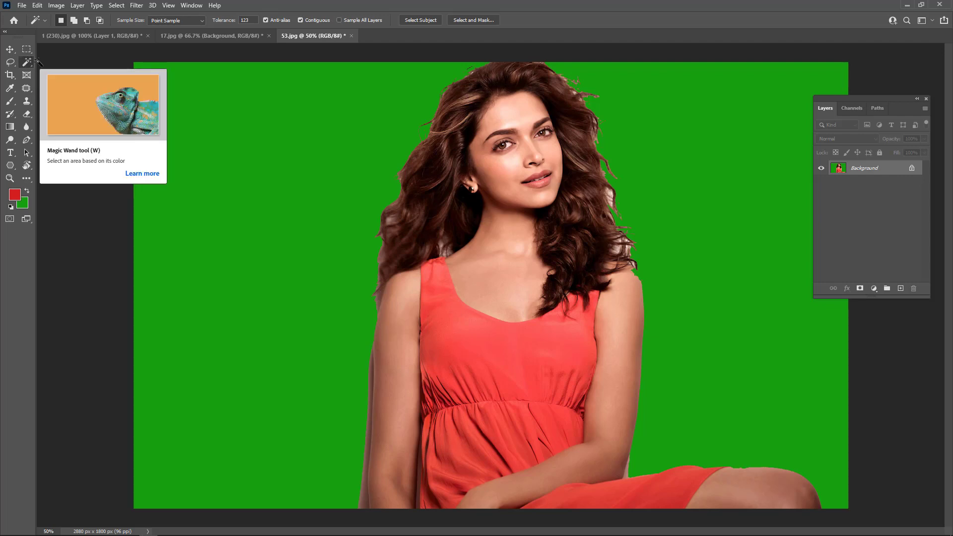